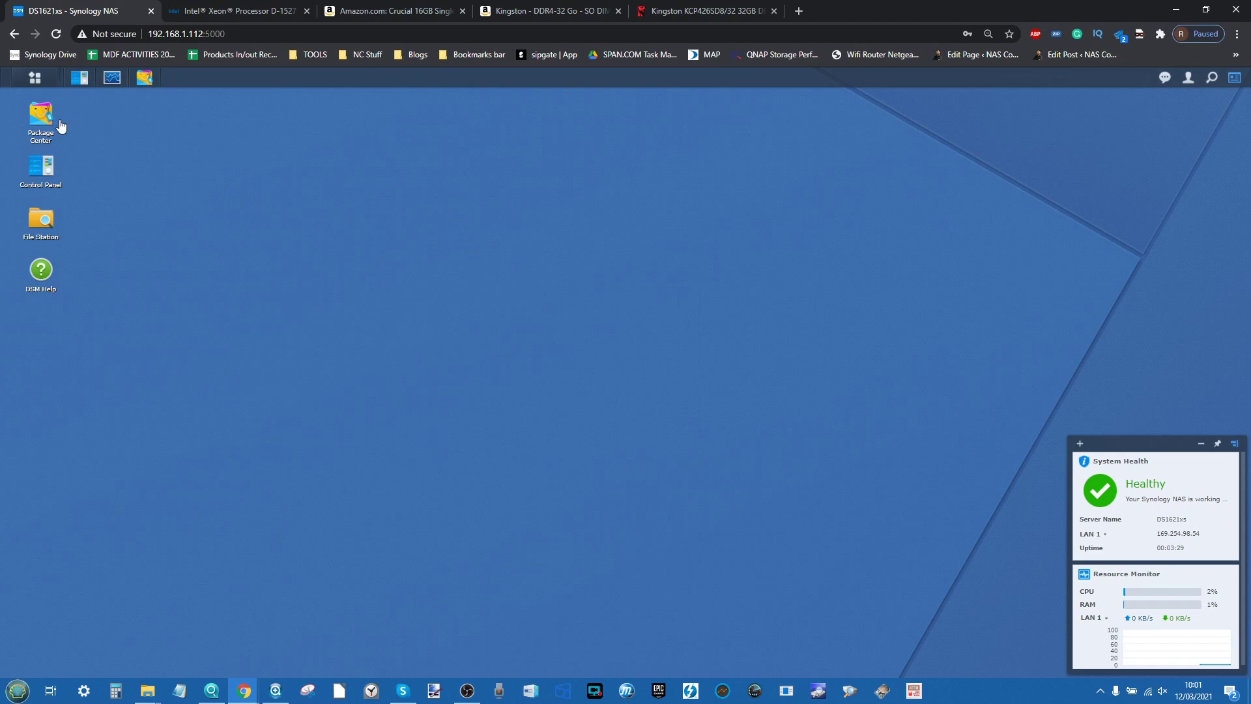
Display the memory utilization view in Resource Monitor and move its window to the lower-left area of the desktop
click(112, 81)
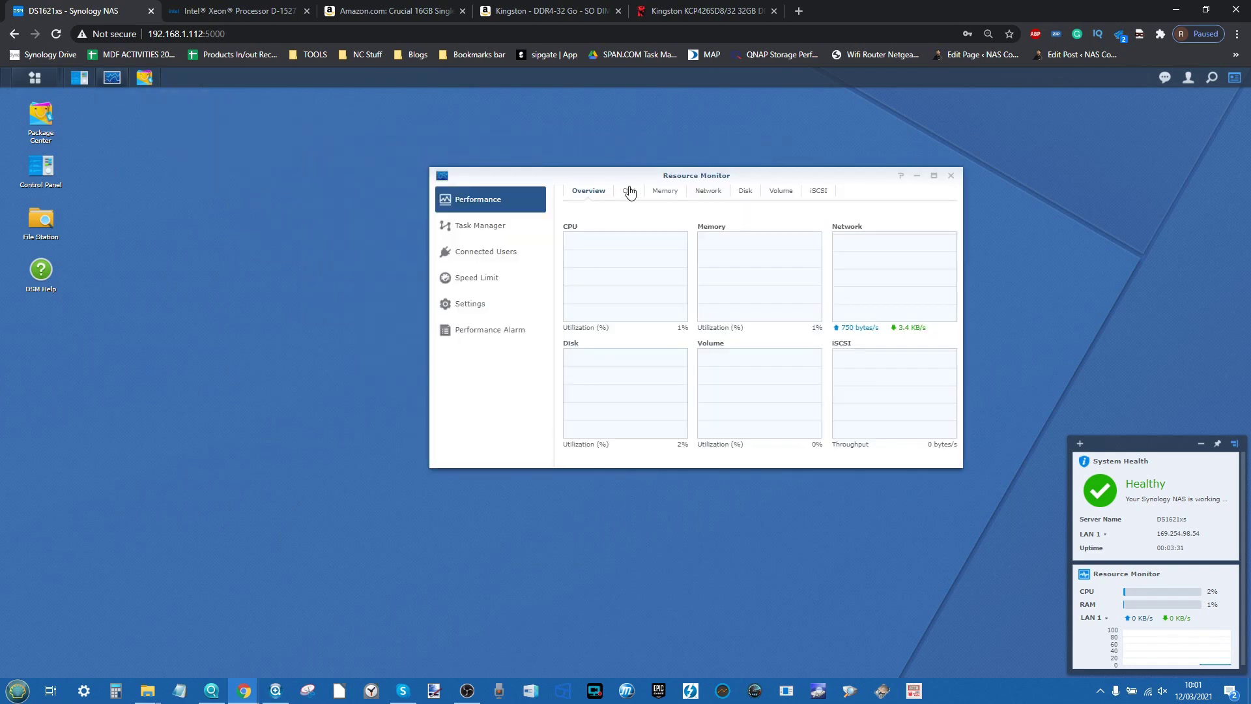
click(665, 191)
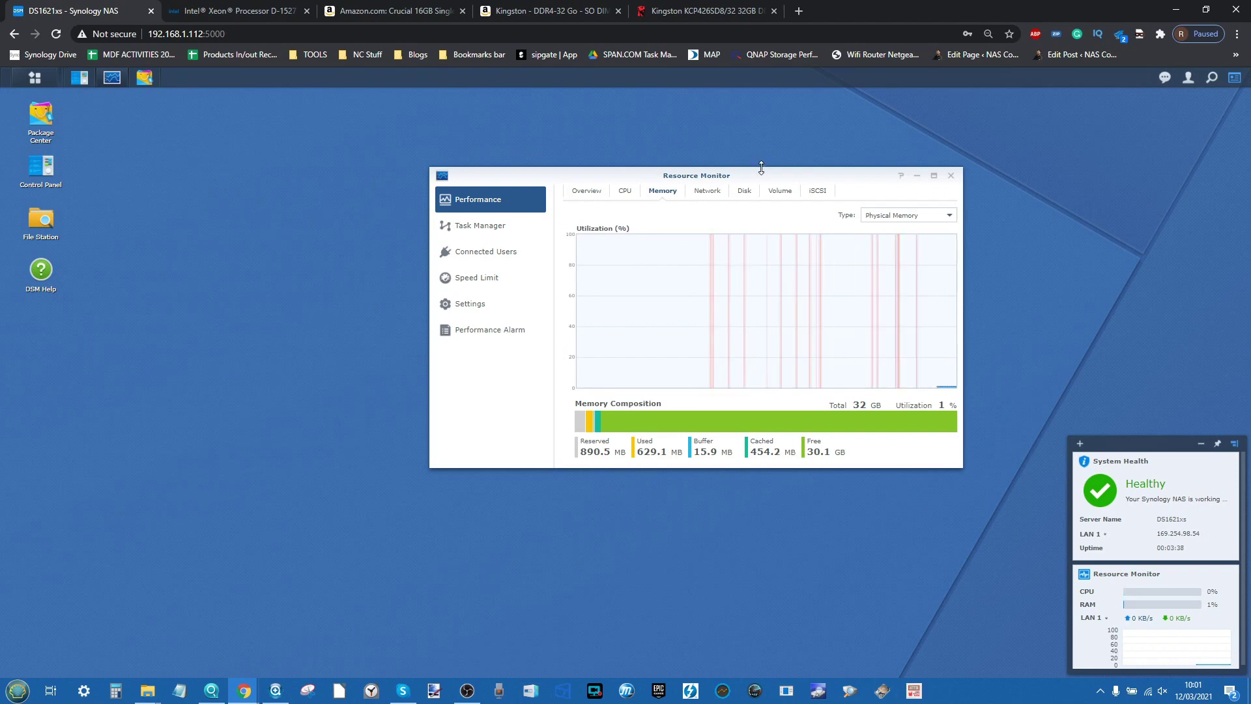
drag(752, 174, 359, 282)
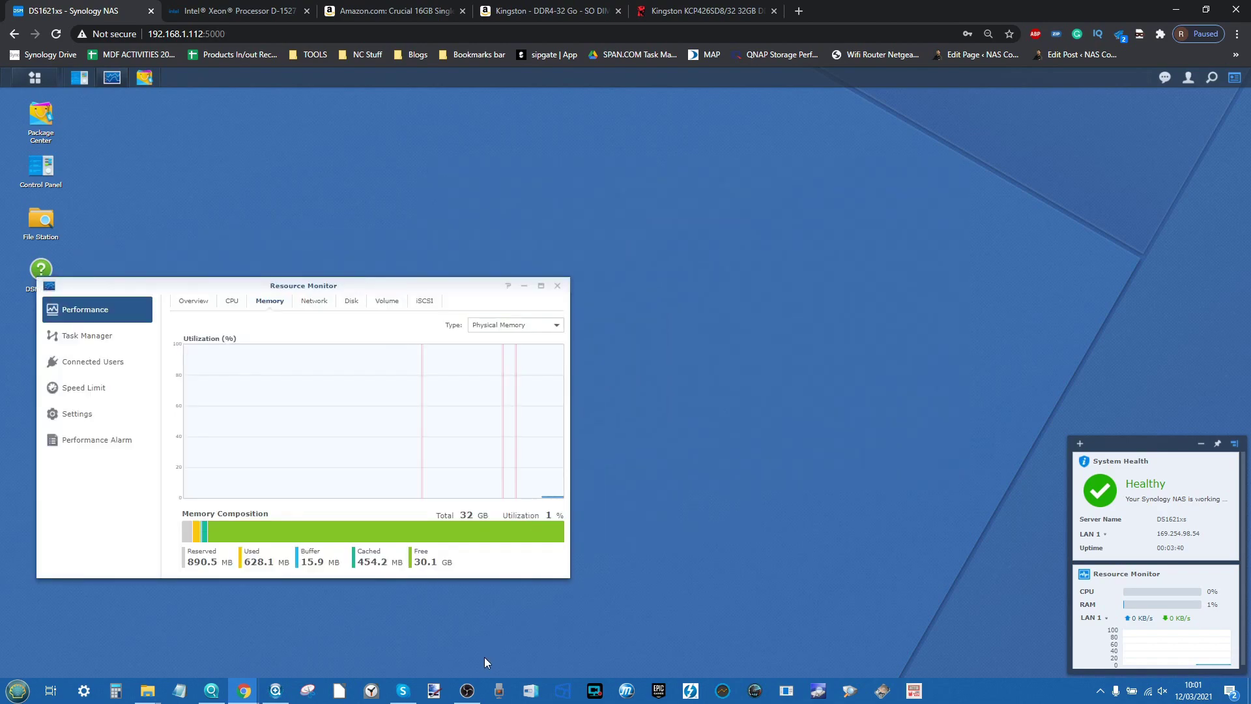
click(467, 690)
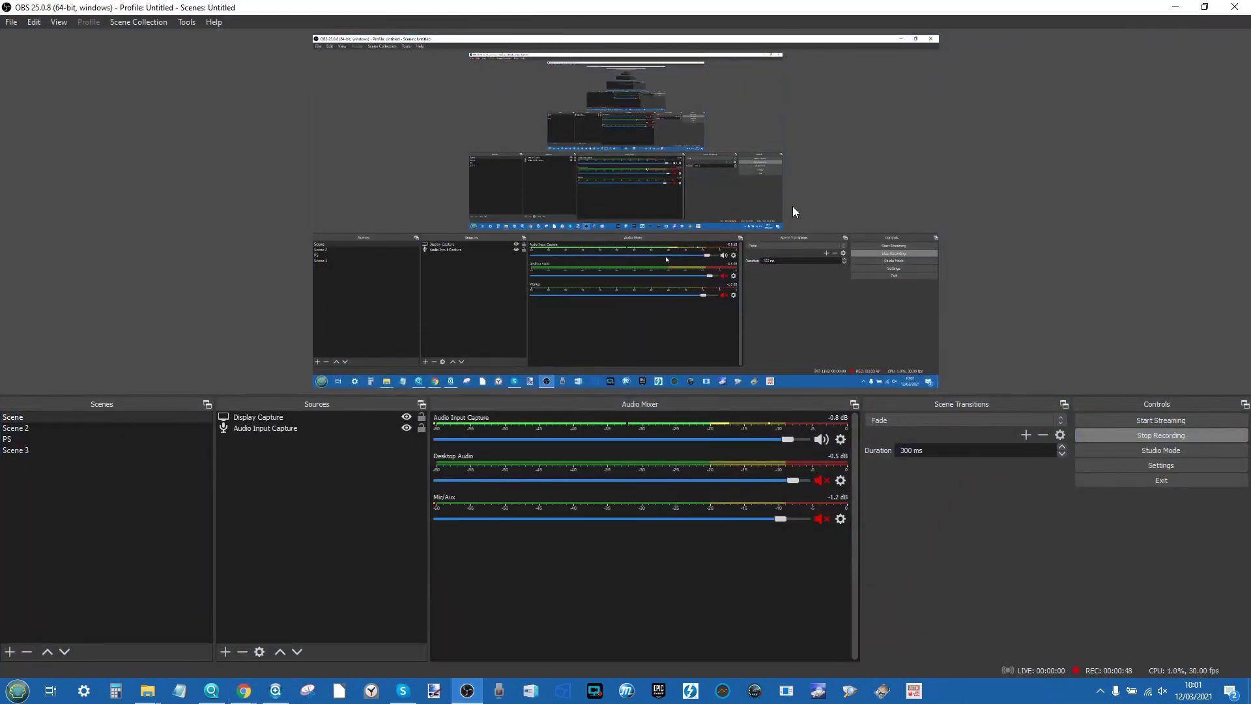
click(1175, 7)
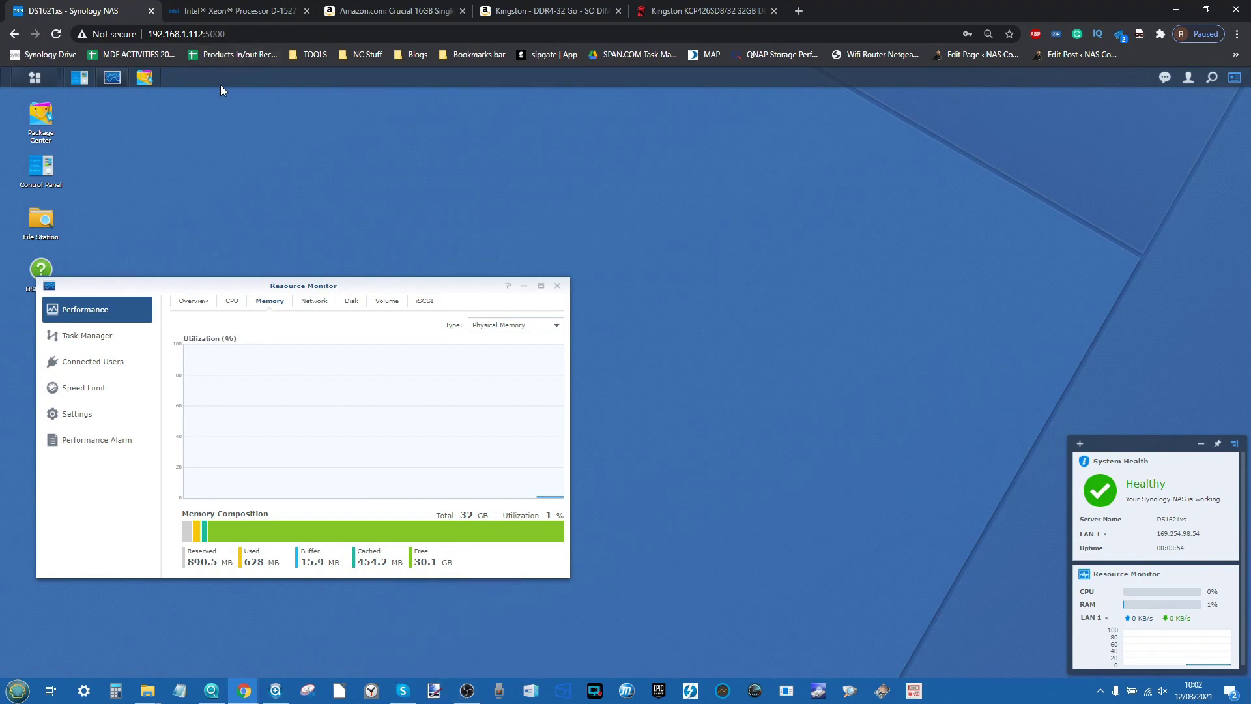
Minimize Resource Monitor, open the virtual machine list in Virtual Machine Manager and view VMtest2's general details
click(525, 286)
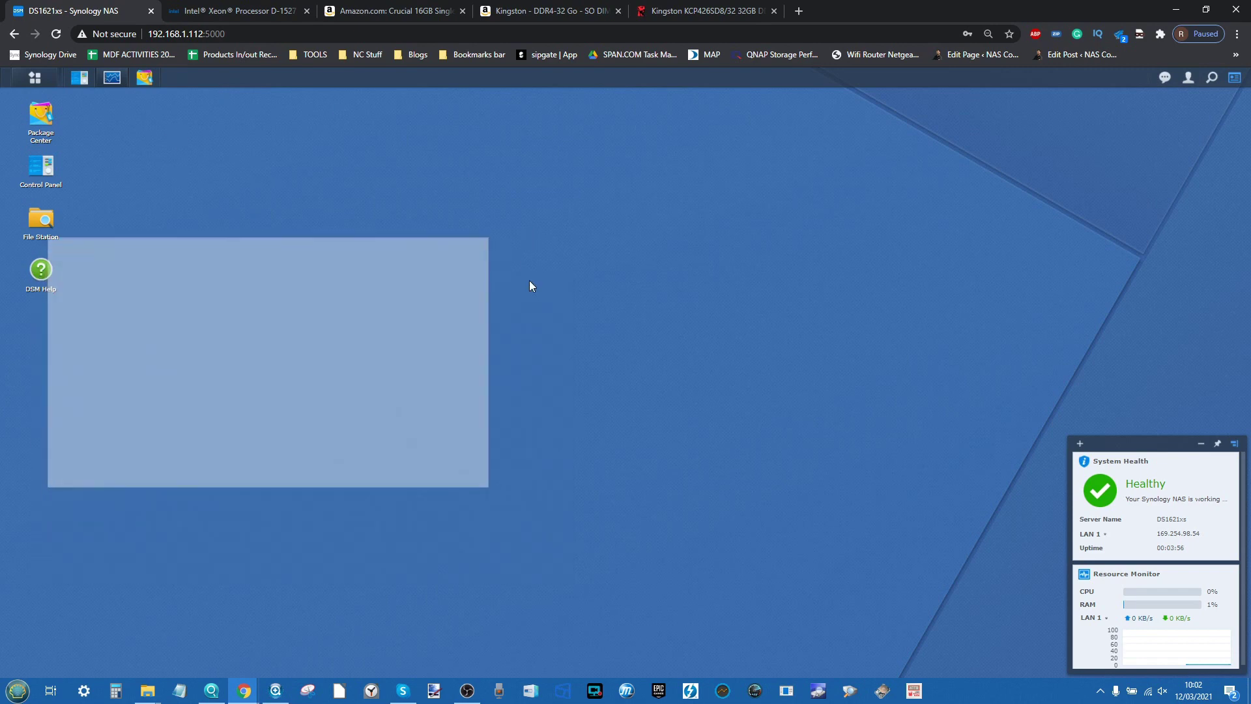
click(36, 79)
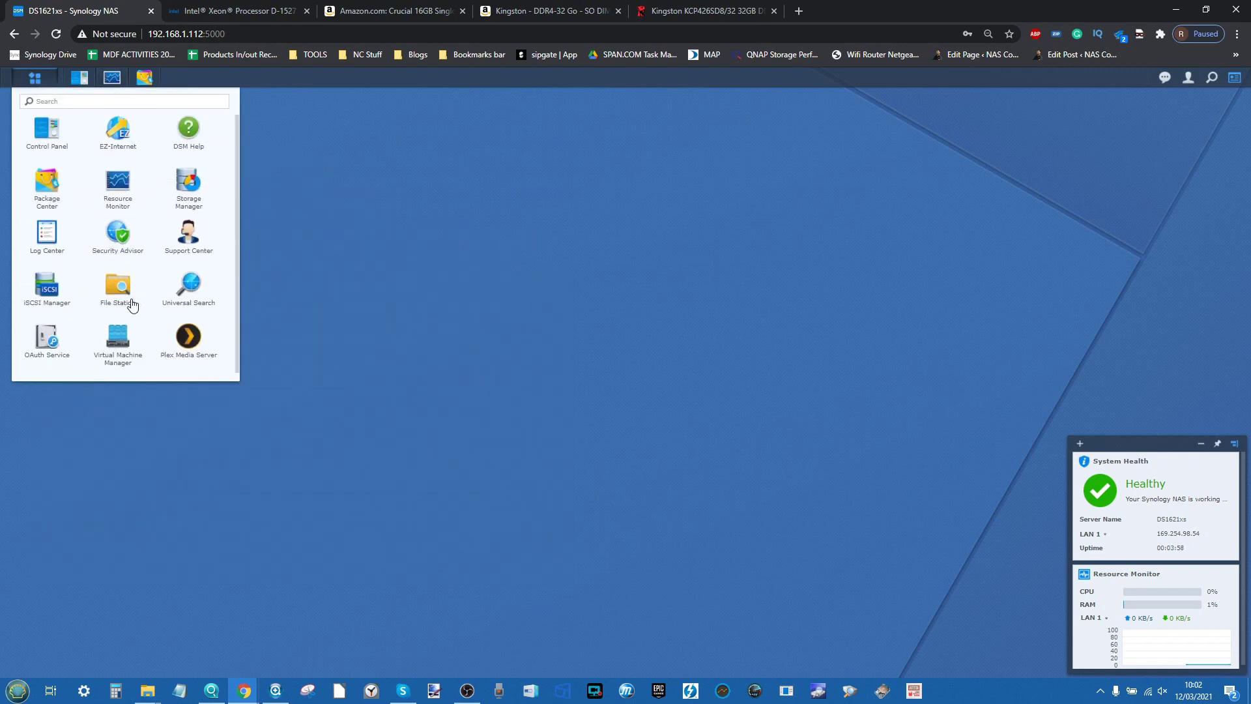
click(129, 337)
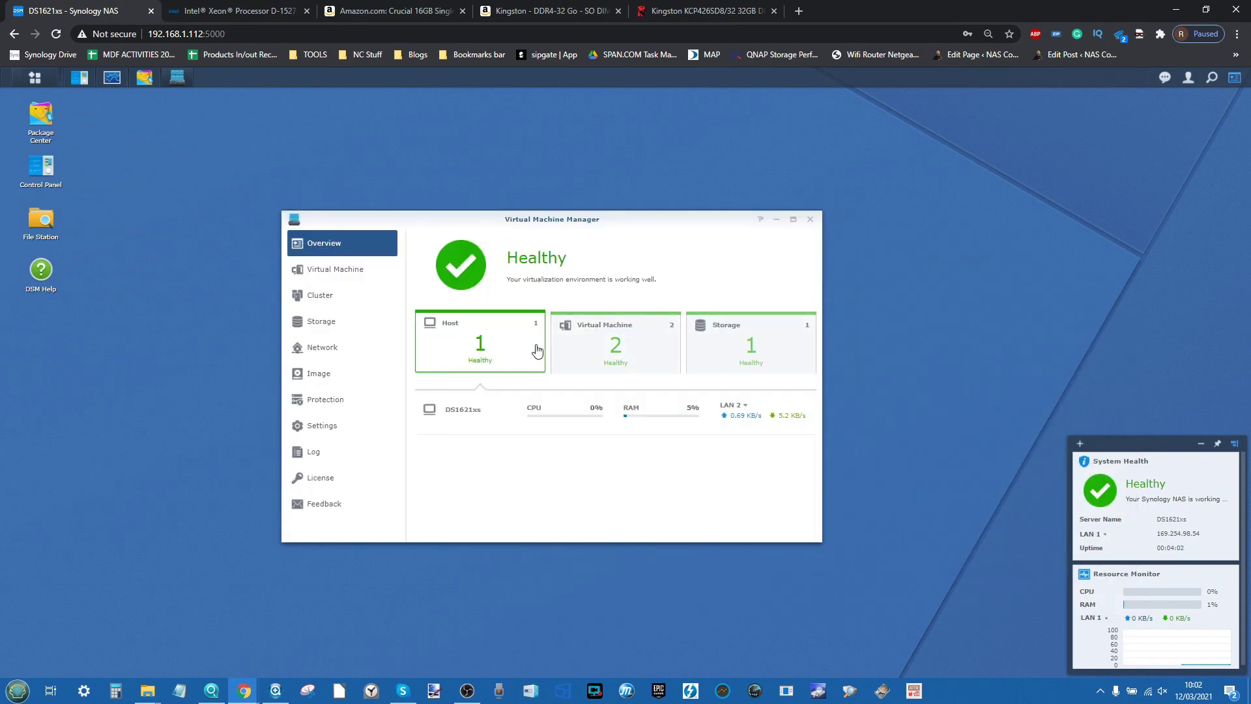
click(344, 272)
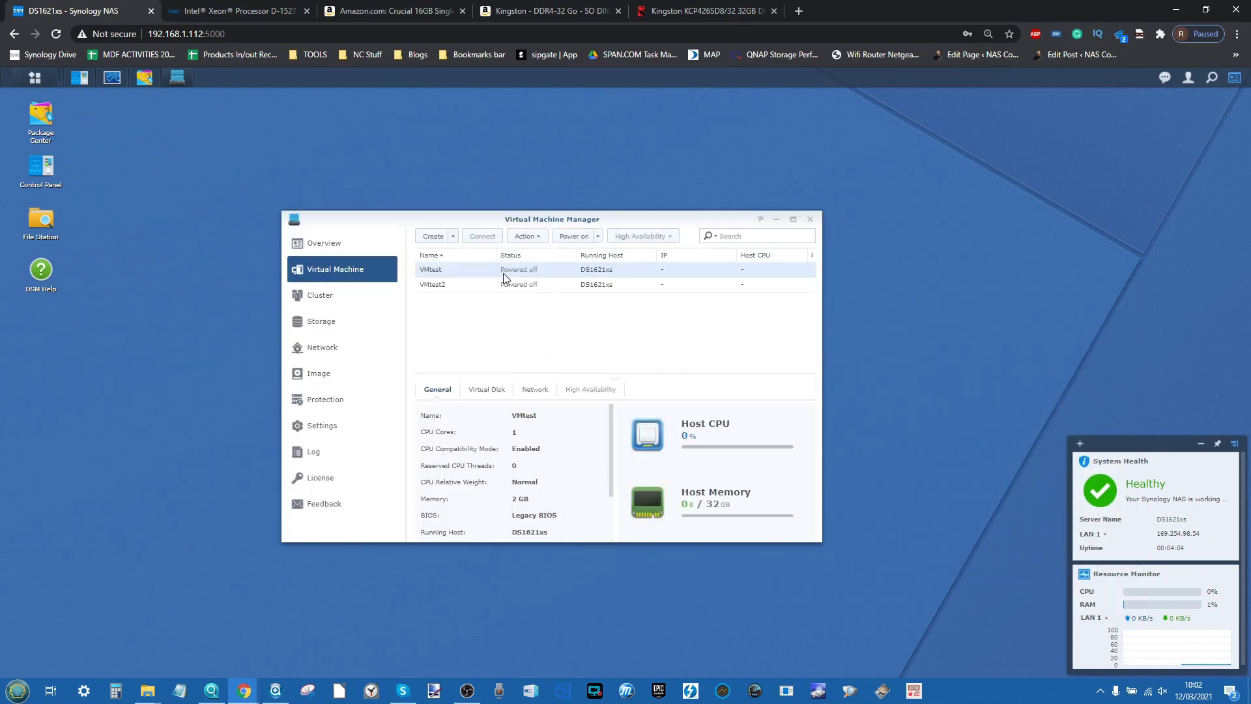
click(508, 284)
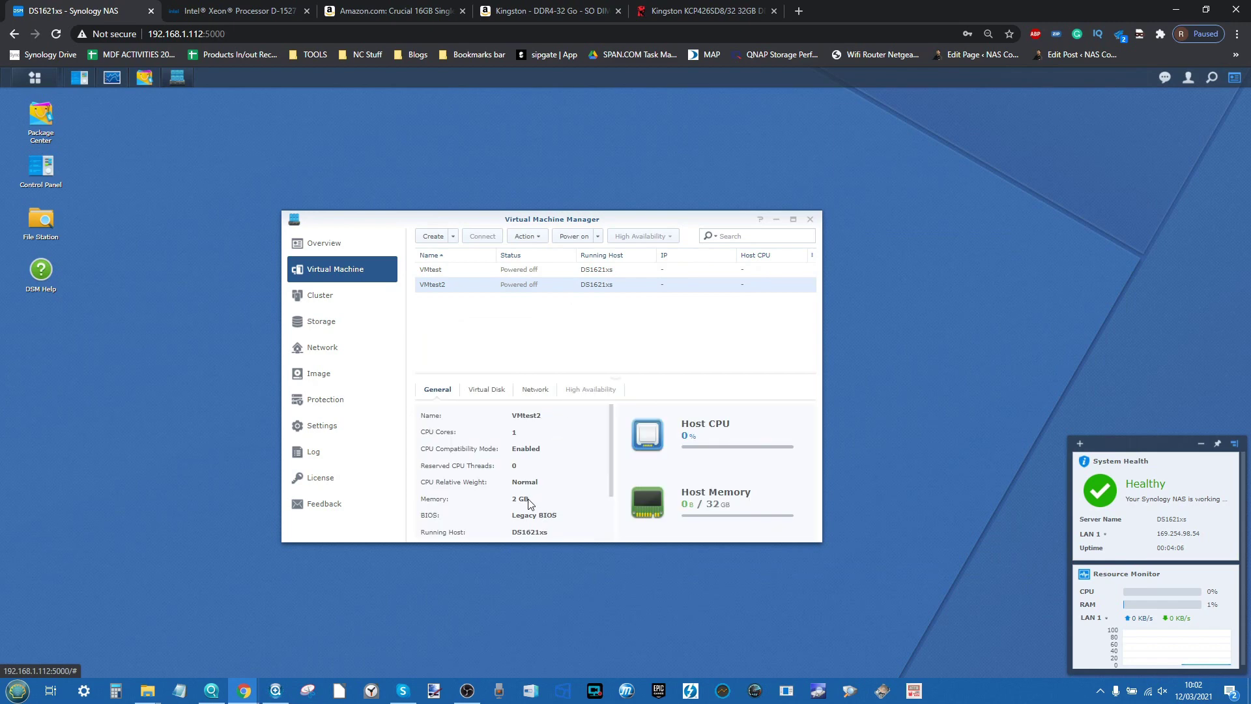
Edit the VMtest virtual machine to set its memory to 12 GB and save the change
click(549, 270)
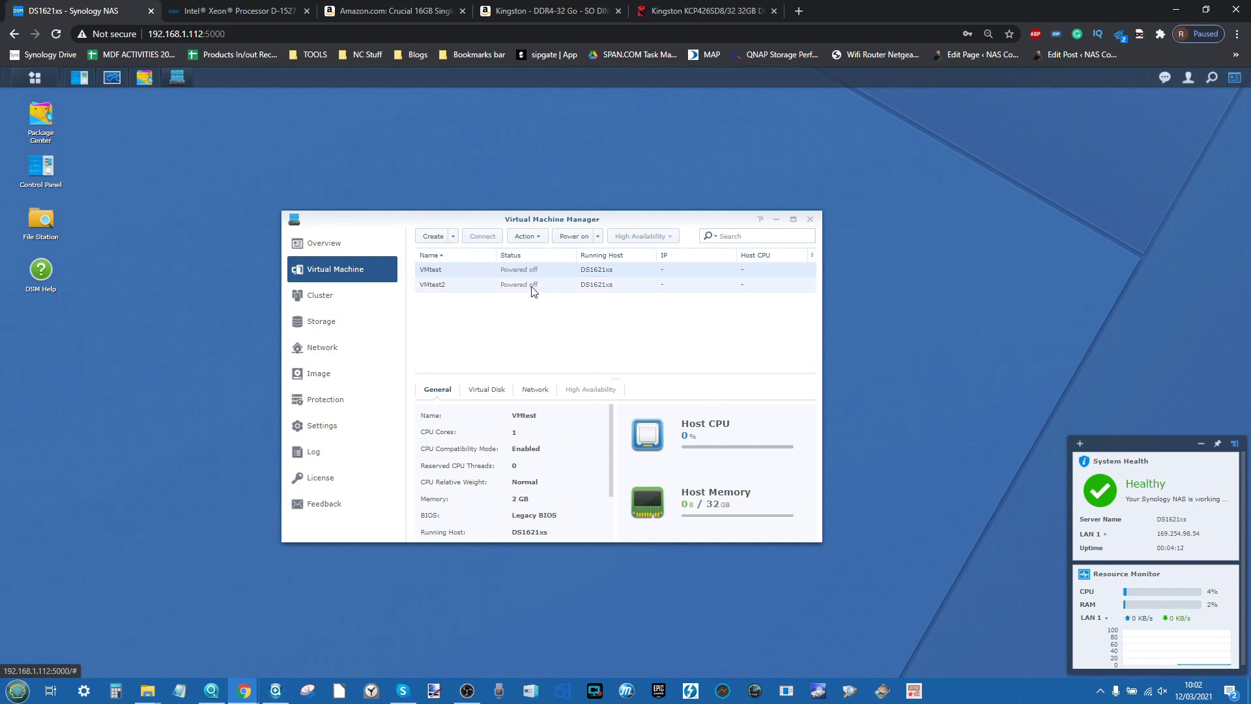
click(524, 236)
click(551, 258)
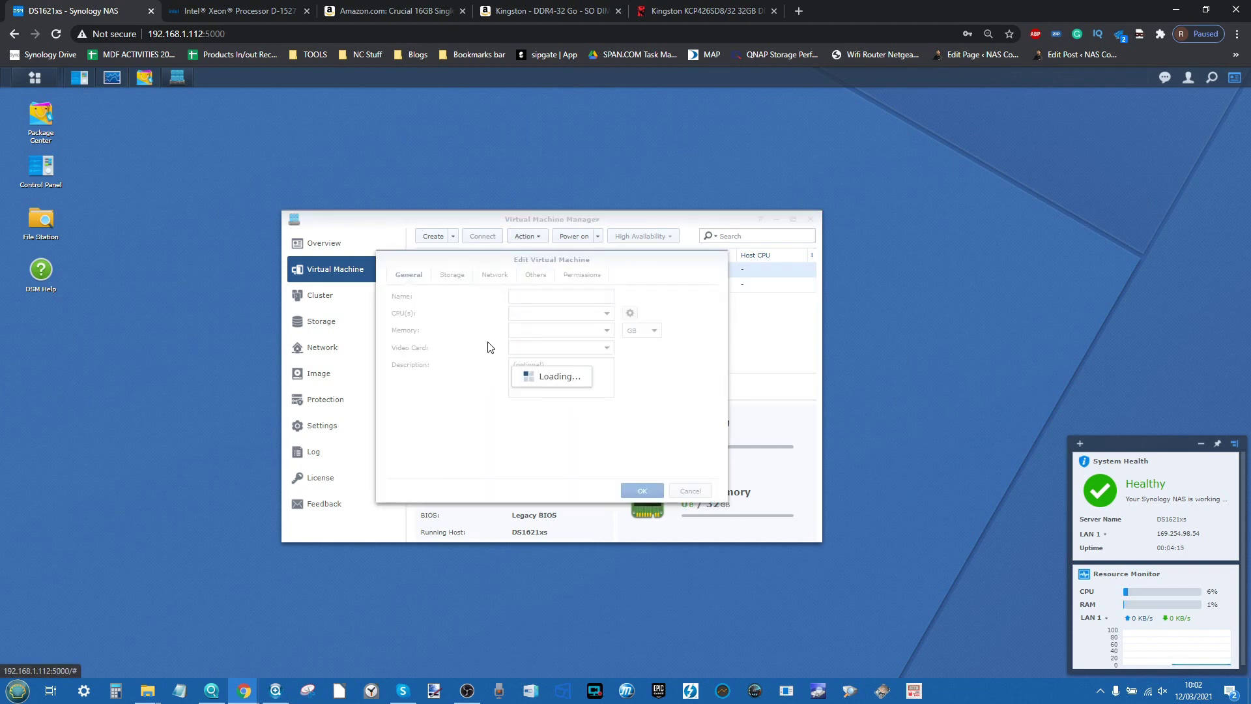
double_click(534, 331)
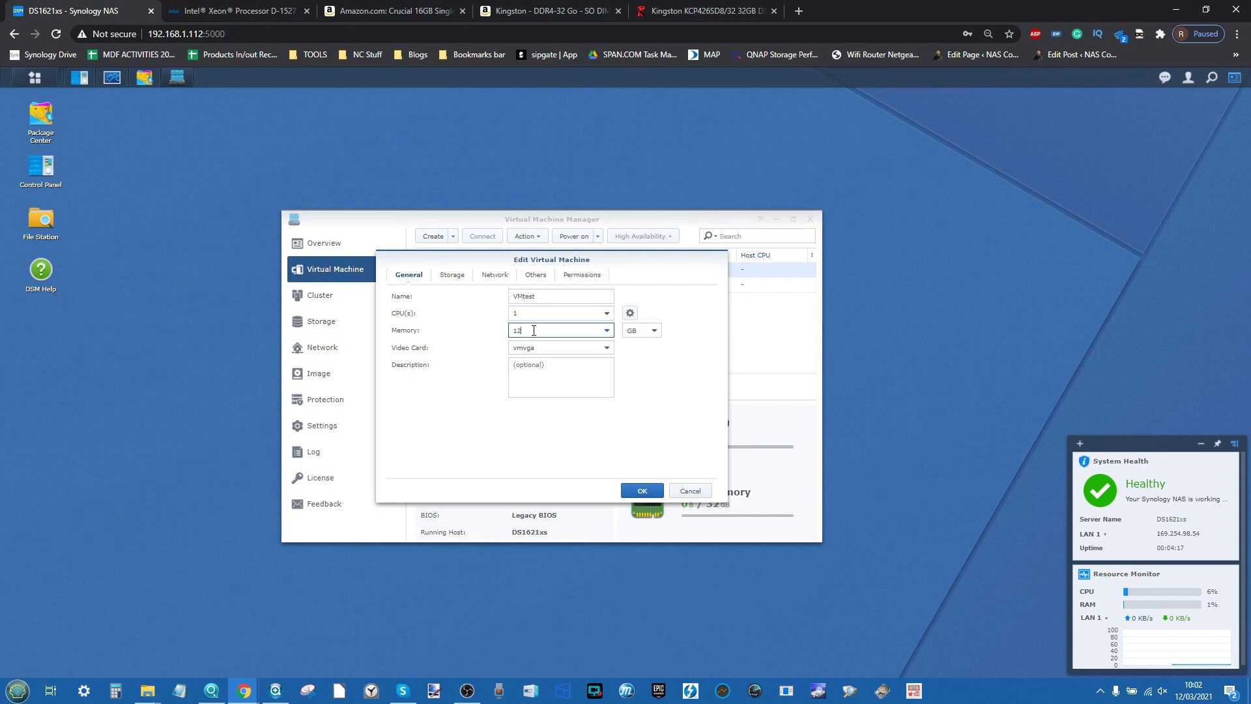
text(12)
click(574, 357)
click(609, 331)
scroll(553, 443, down, 3)
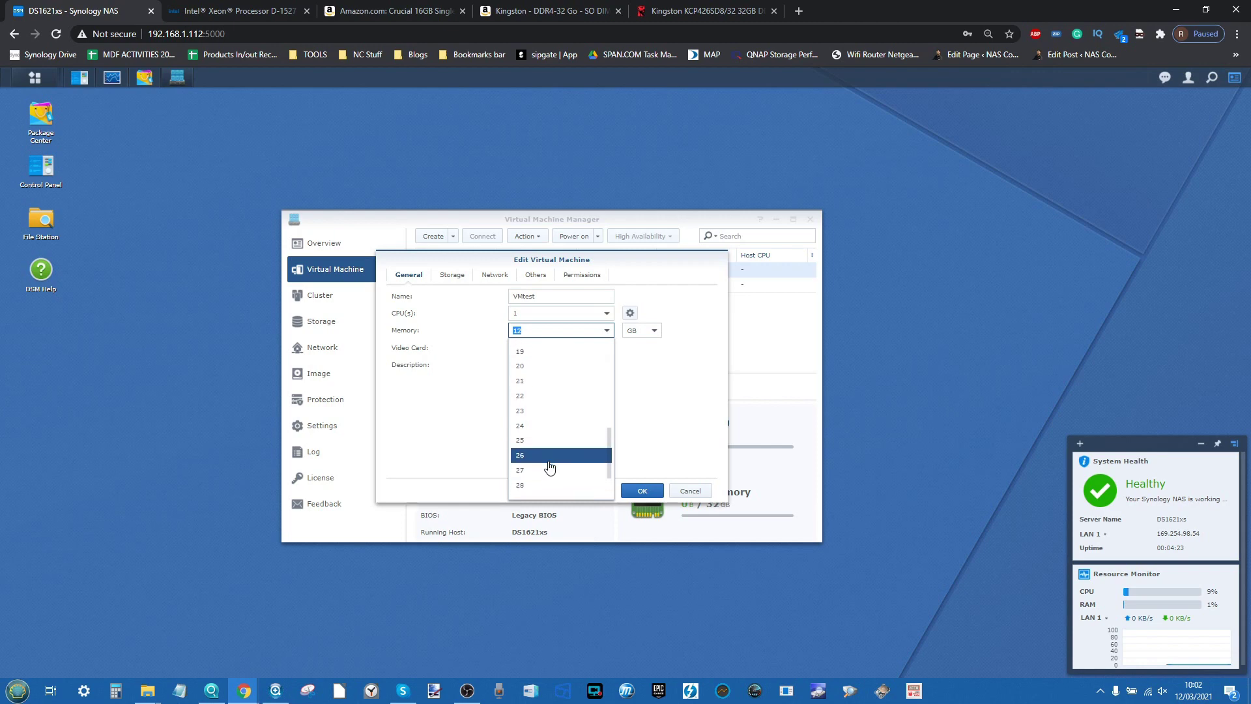
scroll(551, 417, up, 2)
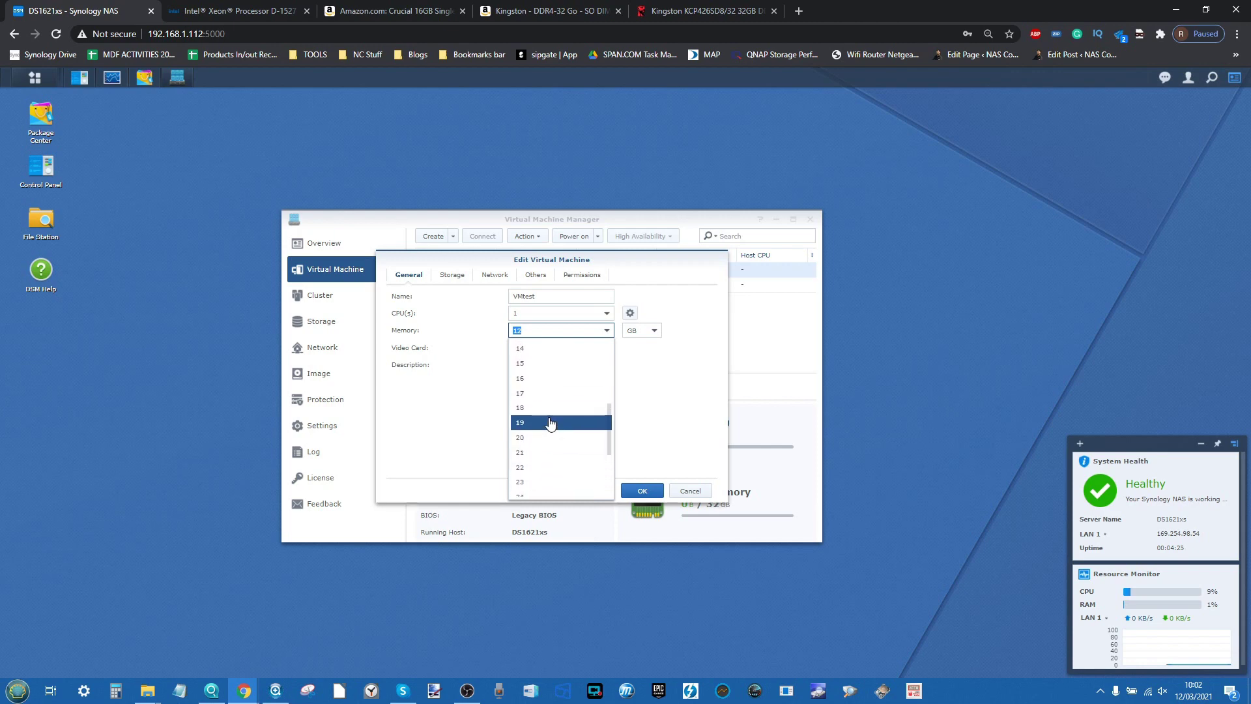
scroll(544, 378, up, 2)
click(542, 369)
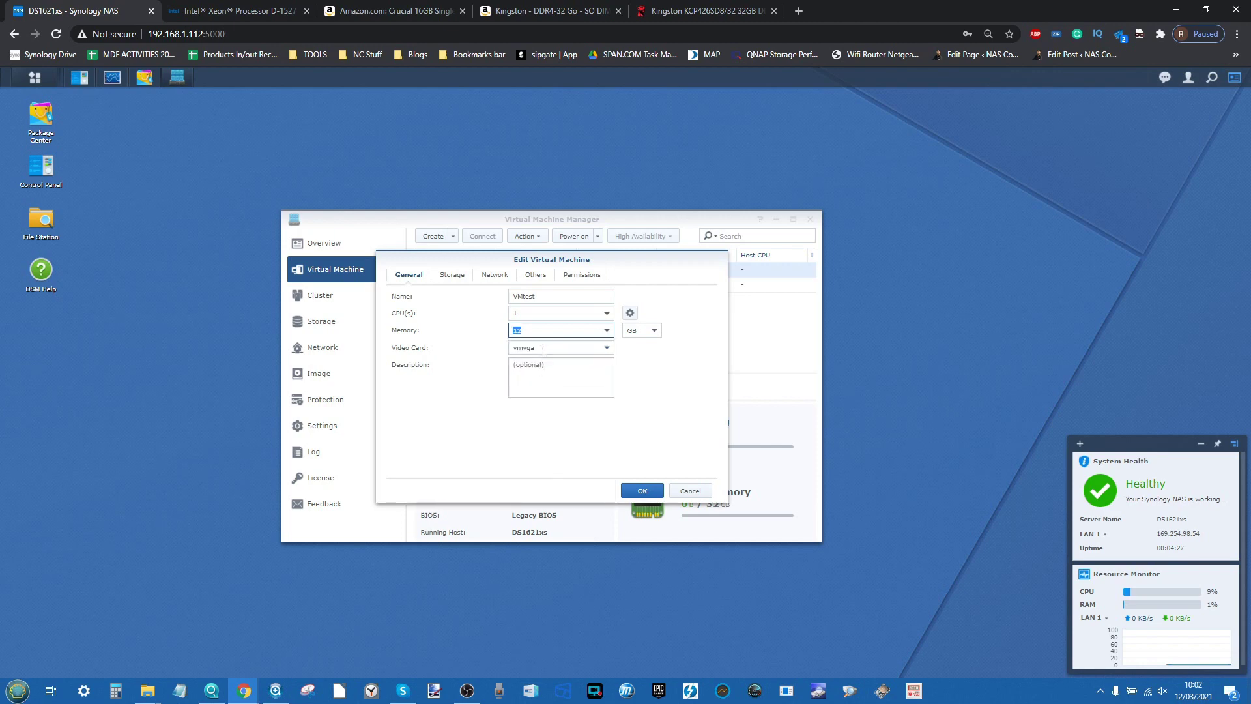
click(641, 489)
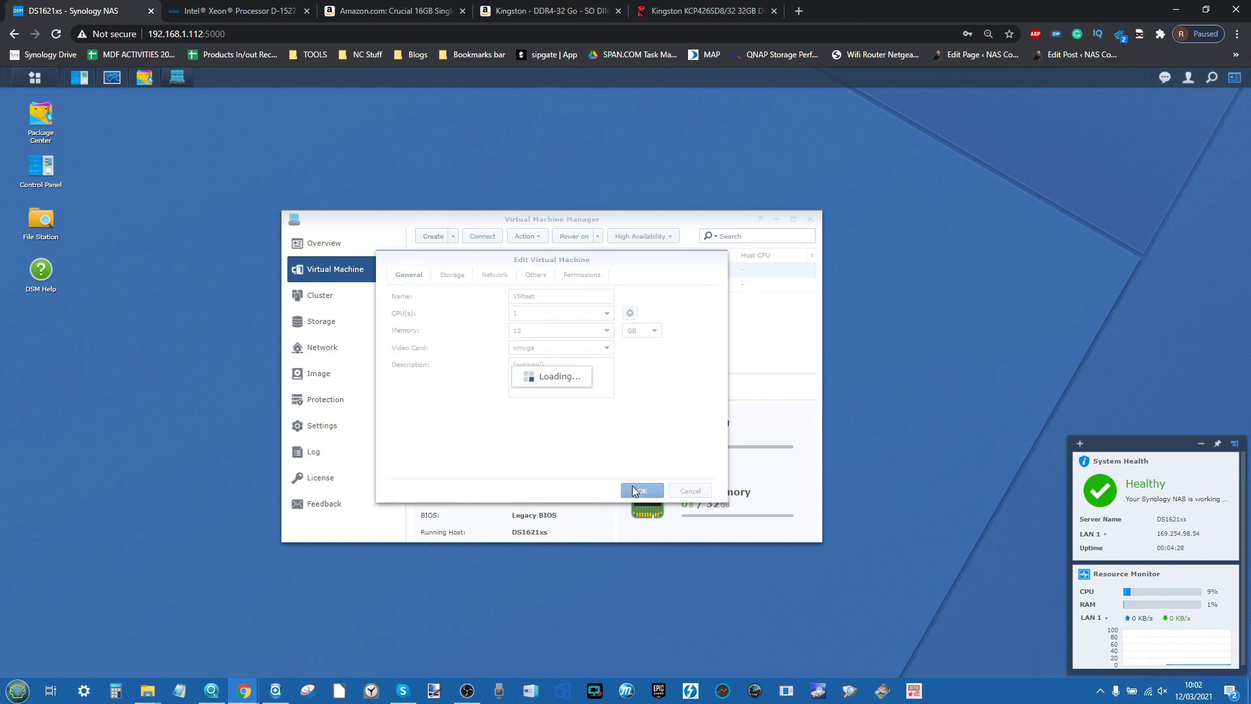
Edit the VMtest2 virtual machine to set its memory to 12 GB and save the change
click(568, 285)
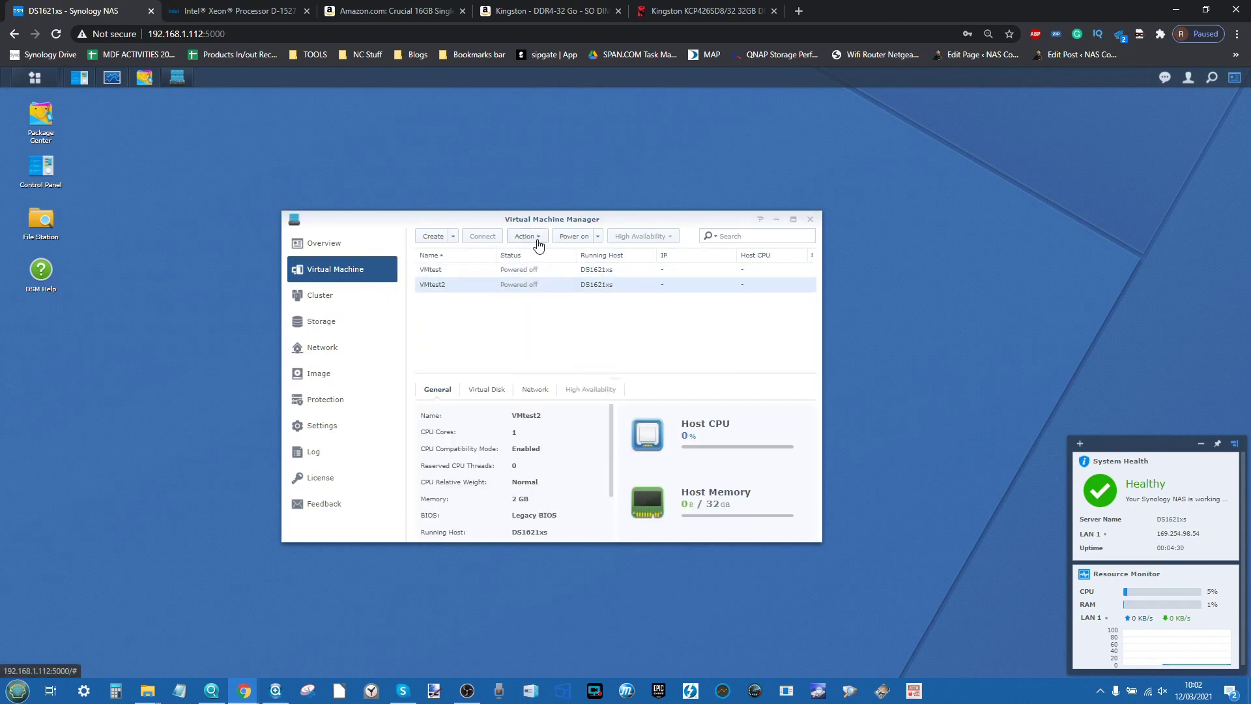
click(536, 237)
click(536, 255)
double_click(543, 330)
text(12)
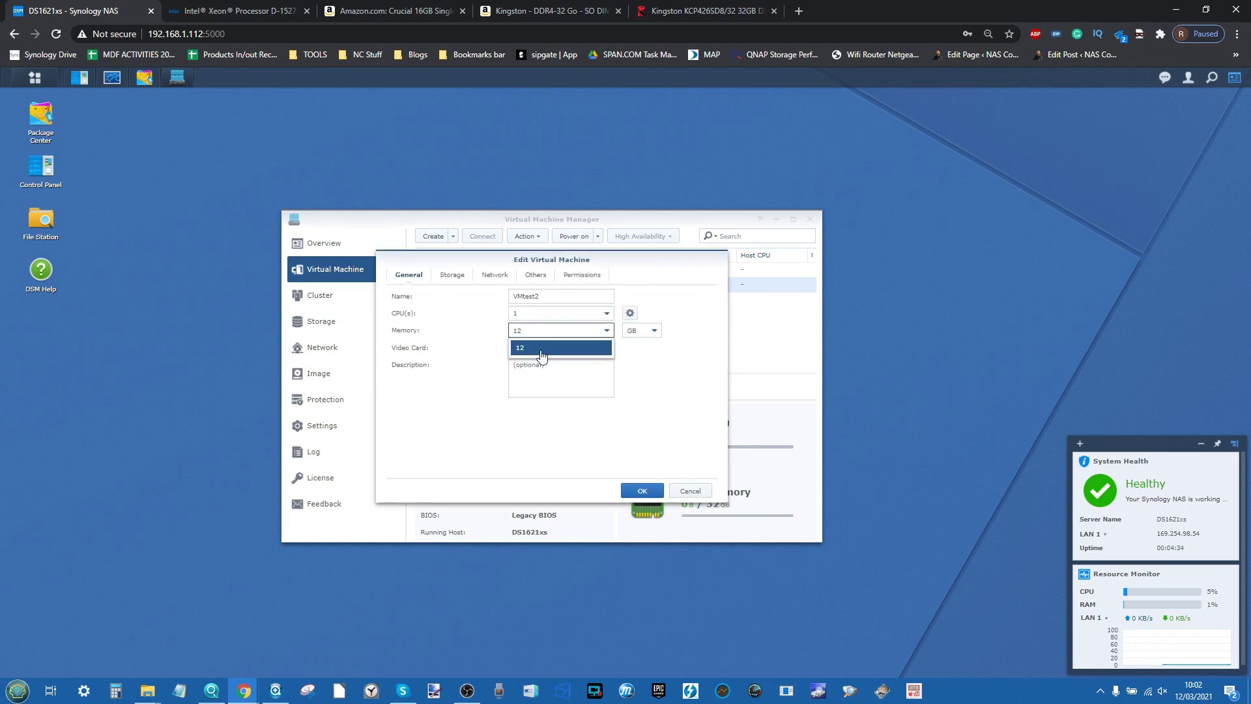
click(643, 492)
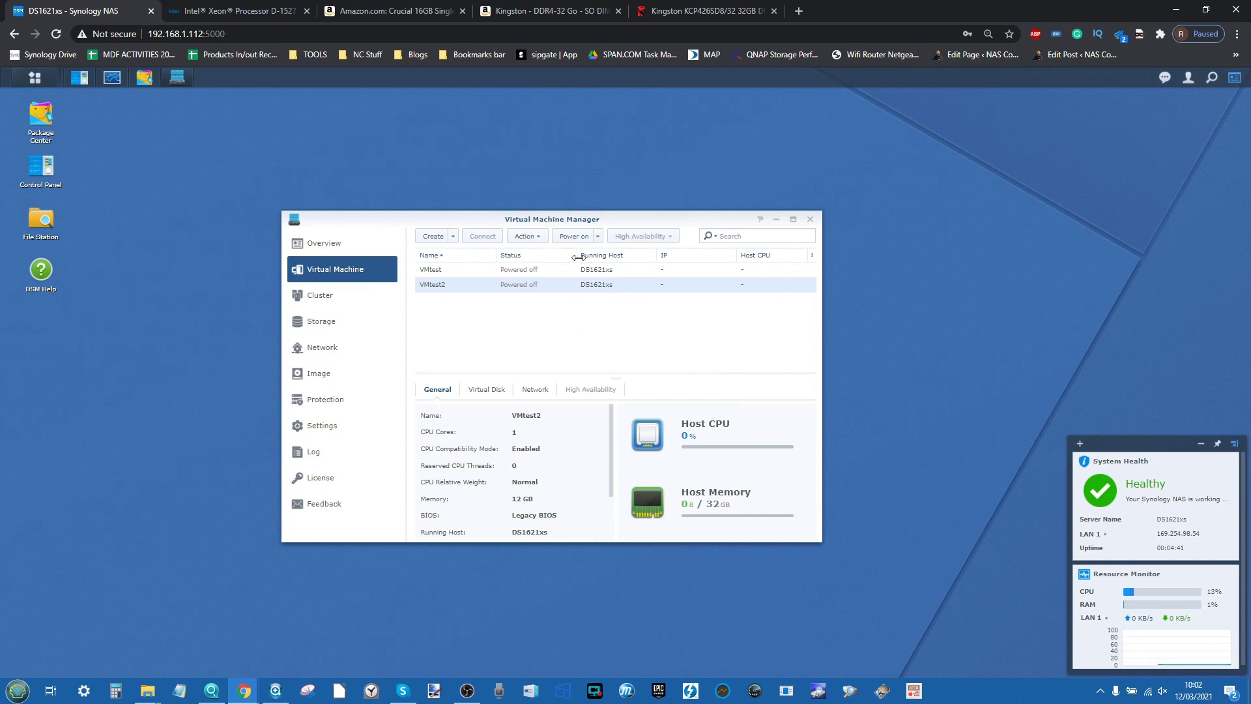
Review the general details of both virtual machines and power on VMtest and VMtest2
click(544, 270)
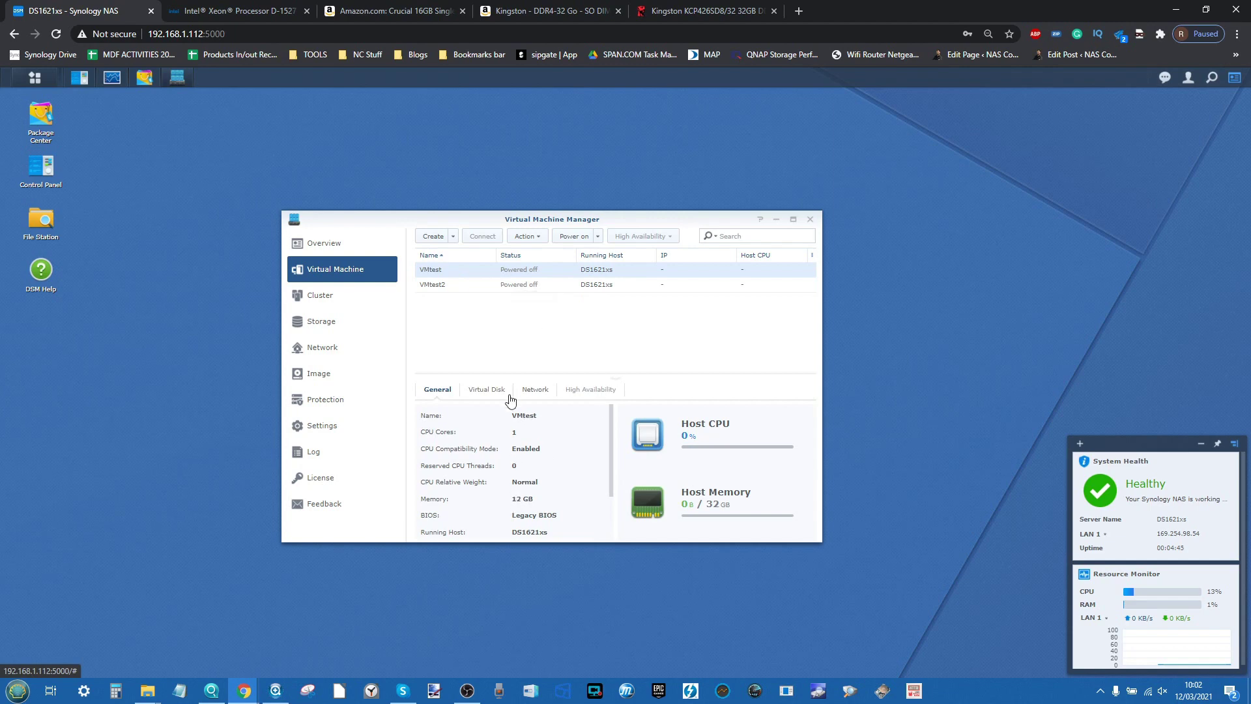
click(529, 286)
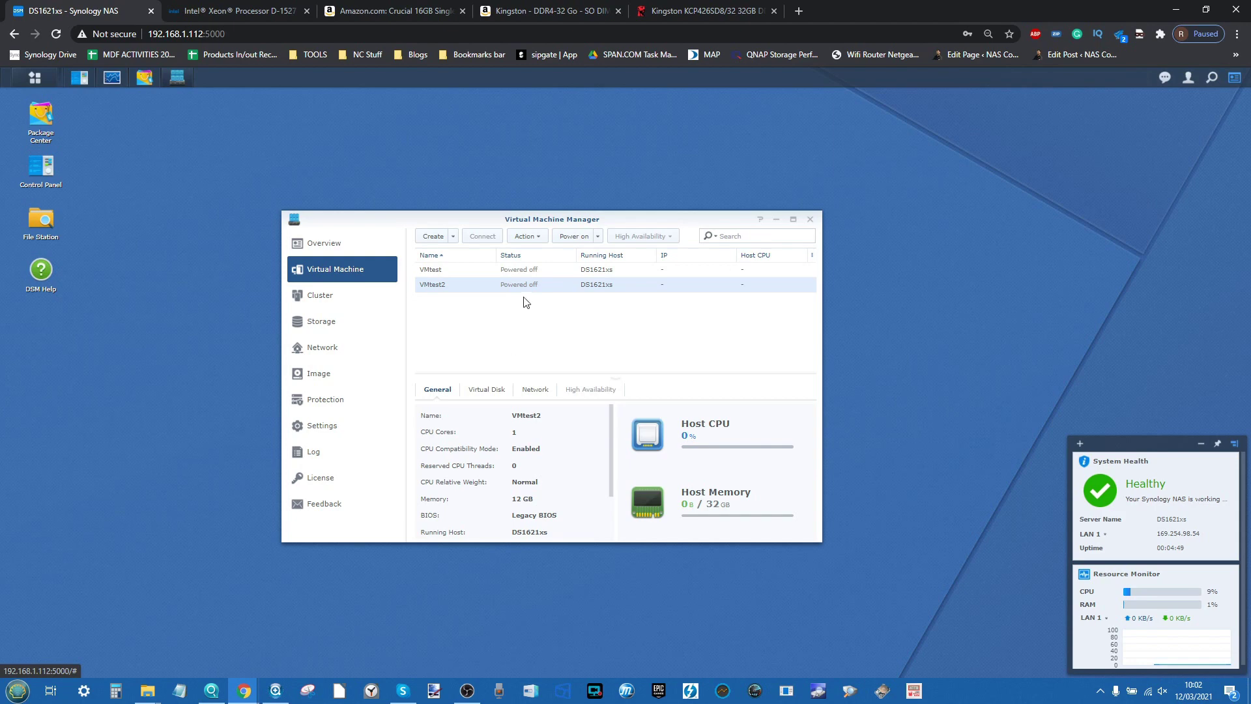
click(529, 269)
click(572, 239)
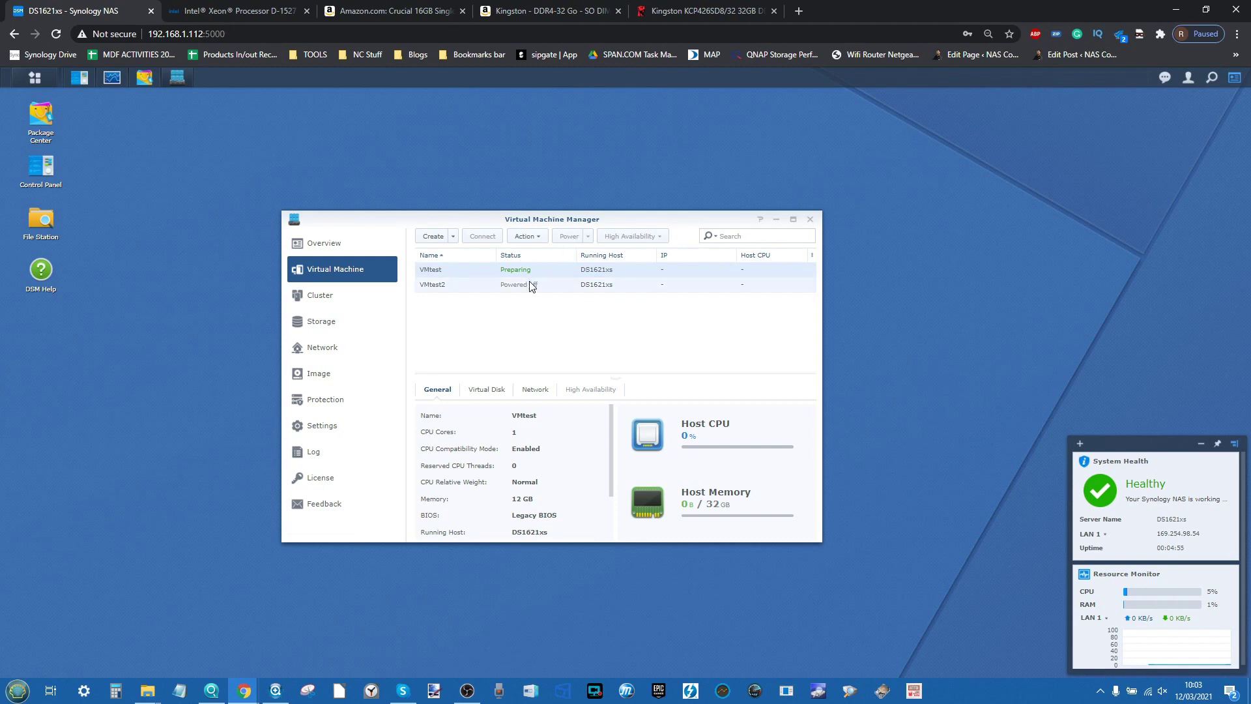
click(511, 284)
click(578, 239)
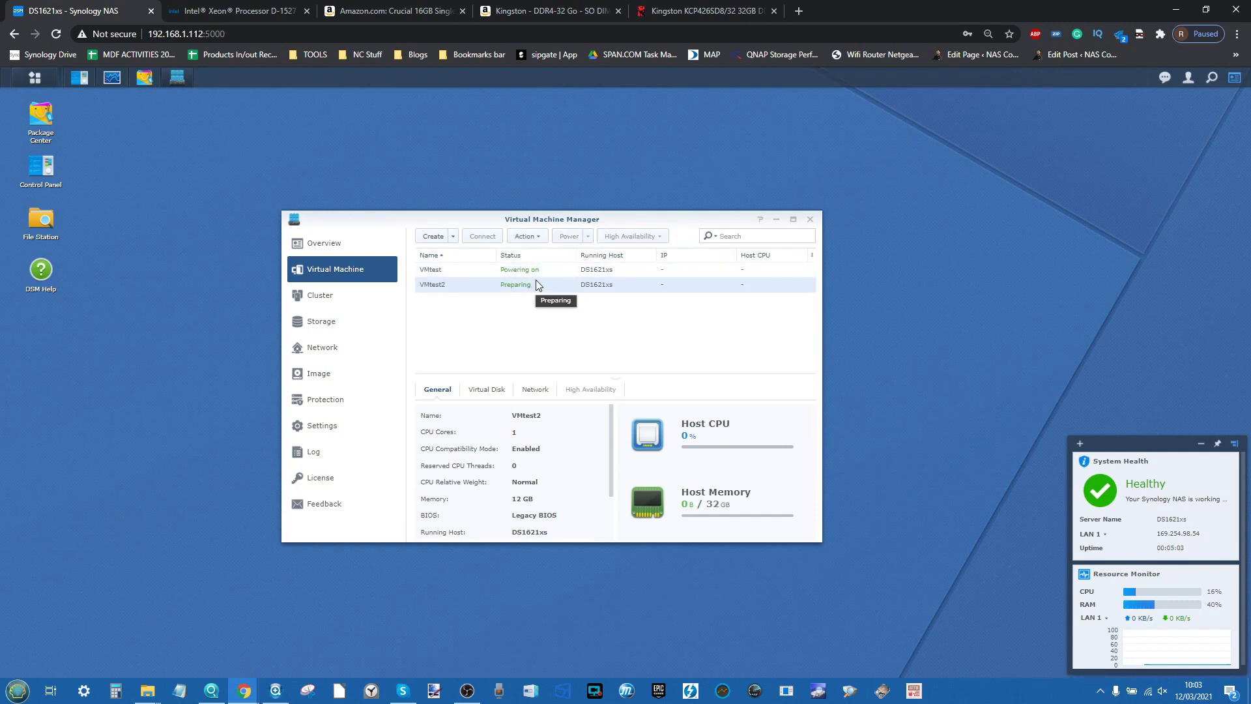
Connect to VMtest's remote console in a new browser tab and return to the NAS desktop
click(539, 269)
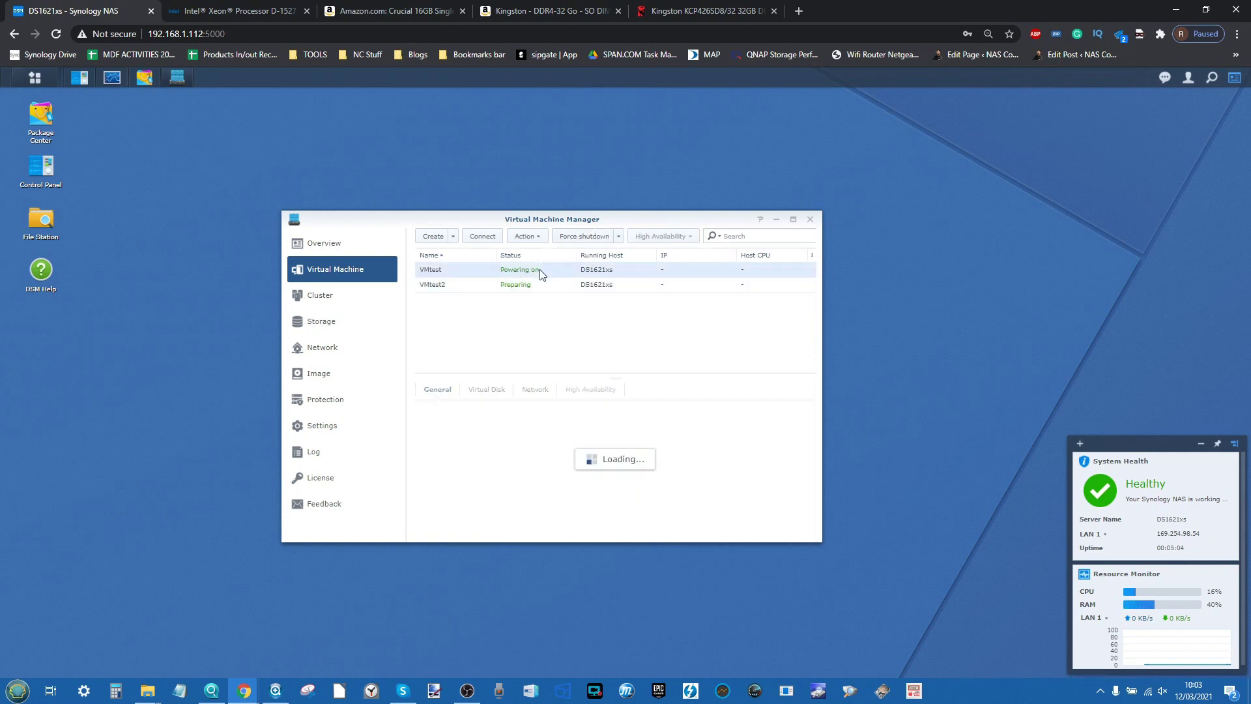
click(492, 241)
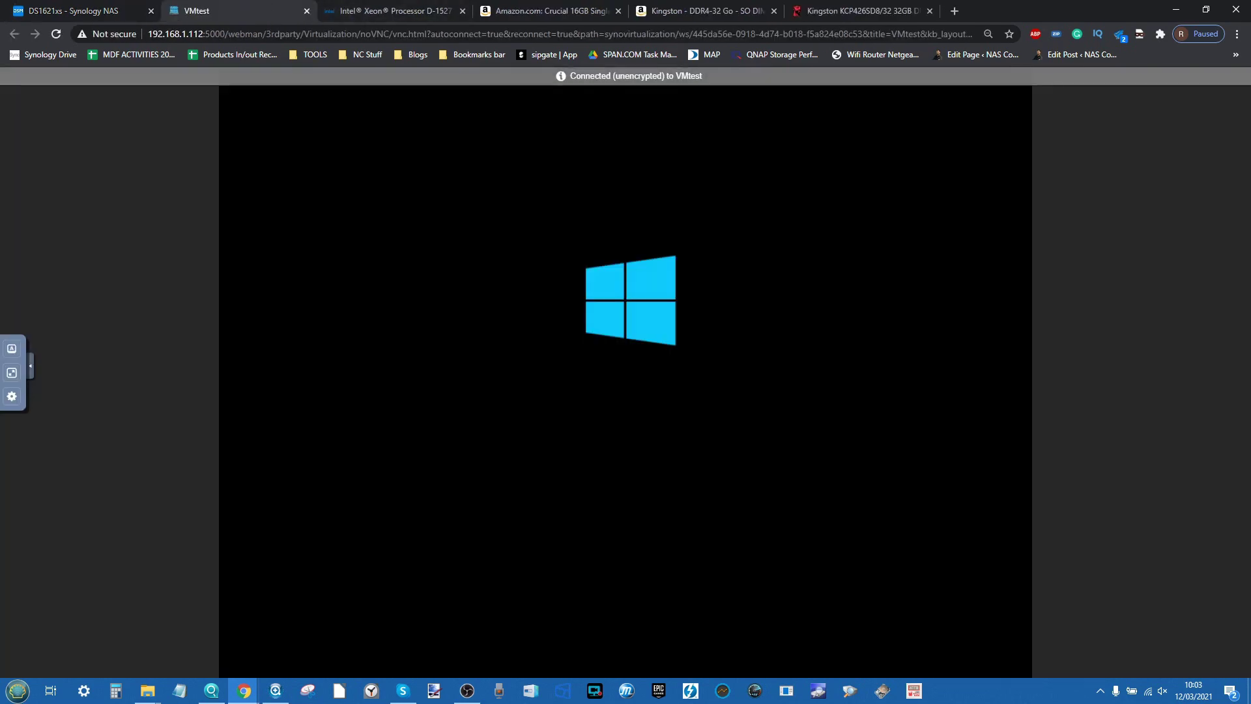
click(93, 9)
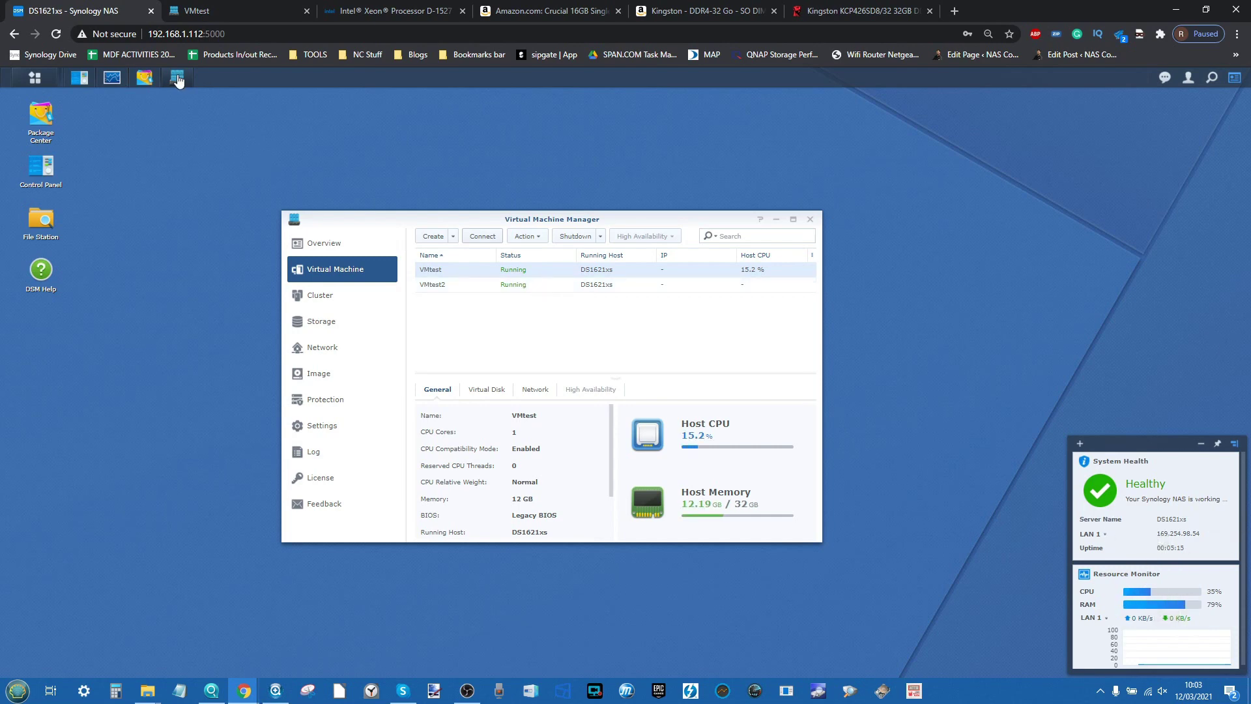
Restore Resource Monitor and arrange it and Virtual Machine Manager so the memory composition can be seen
click(112, 77)
drag(406, 286, 396, 356)
drag(497, 218, 696, 155)
Connect to VMtest2's remote console and place its browser tab after the VMtest tab
click(710, 221)
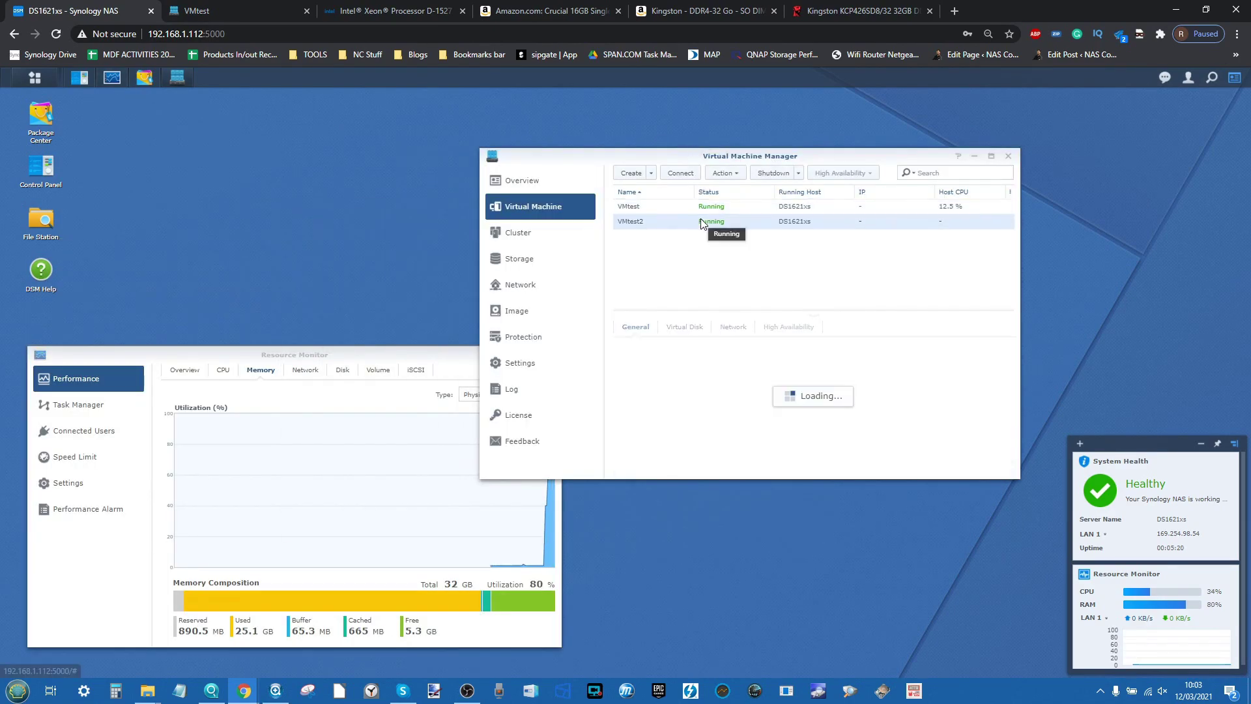
click(681, 175)
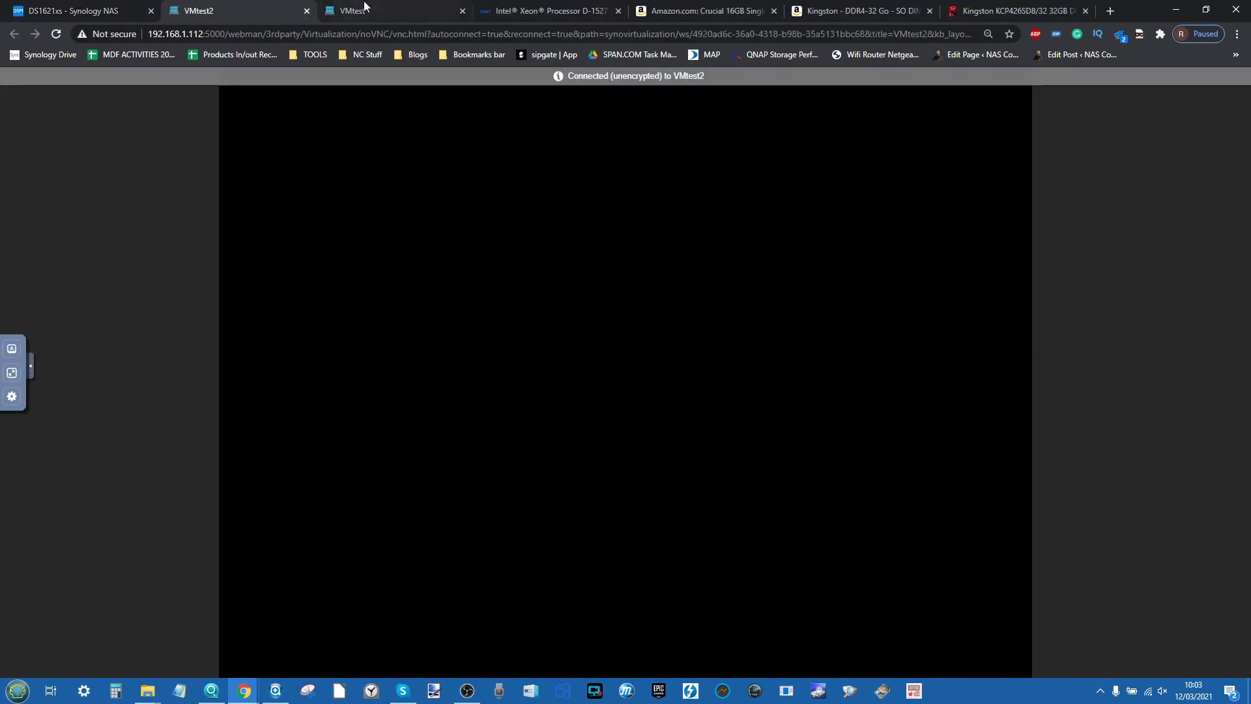
click(290, 7)
click(405, 20)
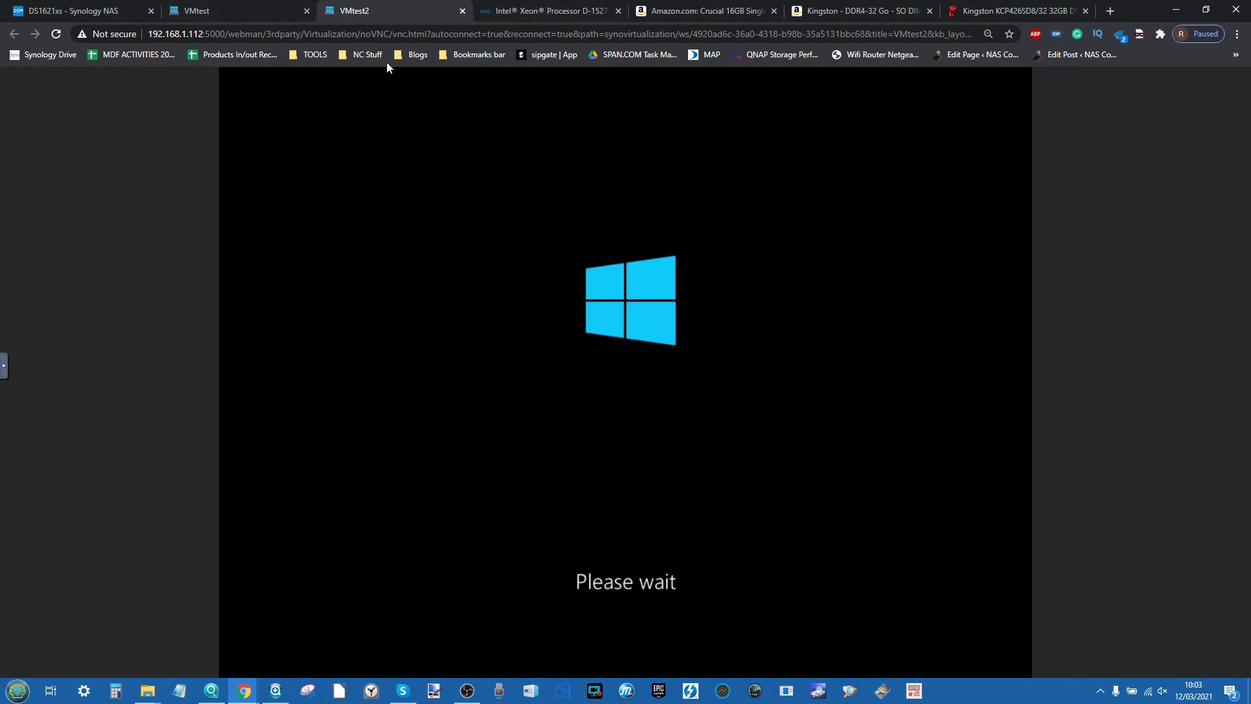
Examine the processor number, CPU specifications and memory specifications on Intel's Xeon D-1527 page, highlighting the maximum memory size
click(555, 11)
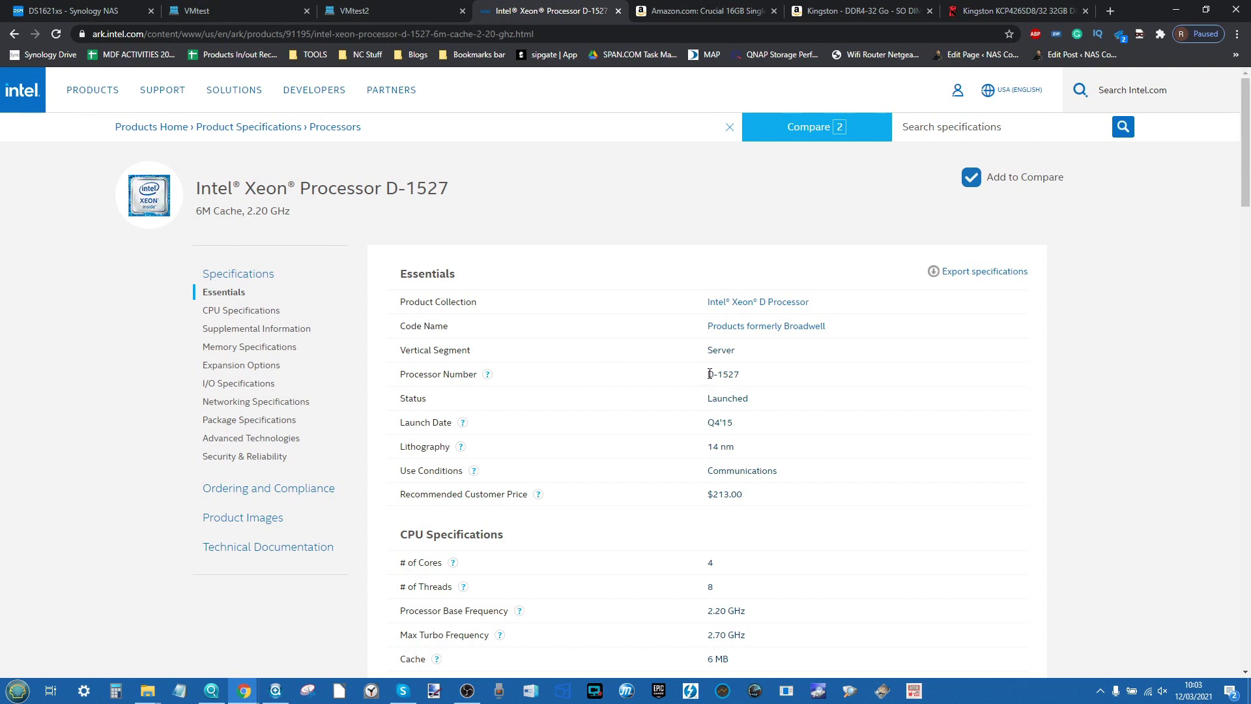
drag(713, 374, 734, 373)
scroll(747, 396, down, 8)
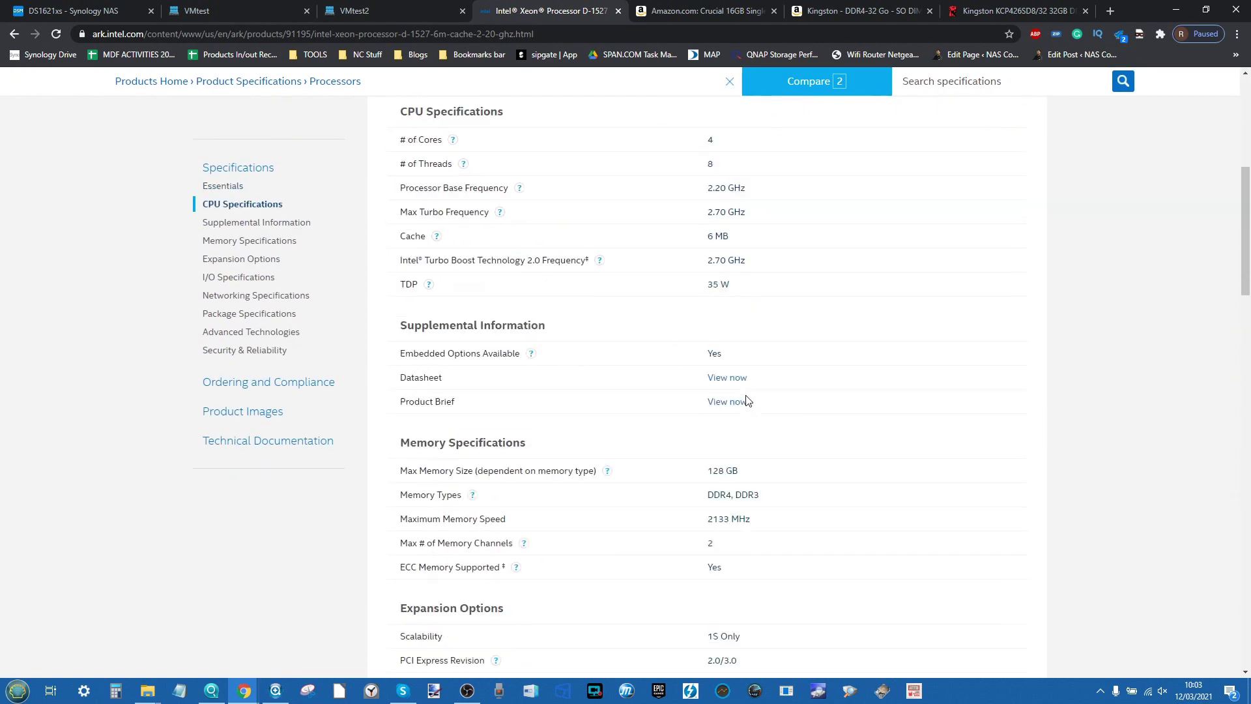
drag(749, 355, 710, 351)
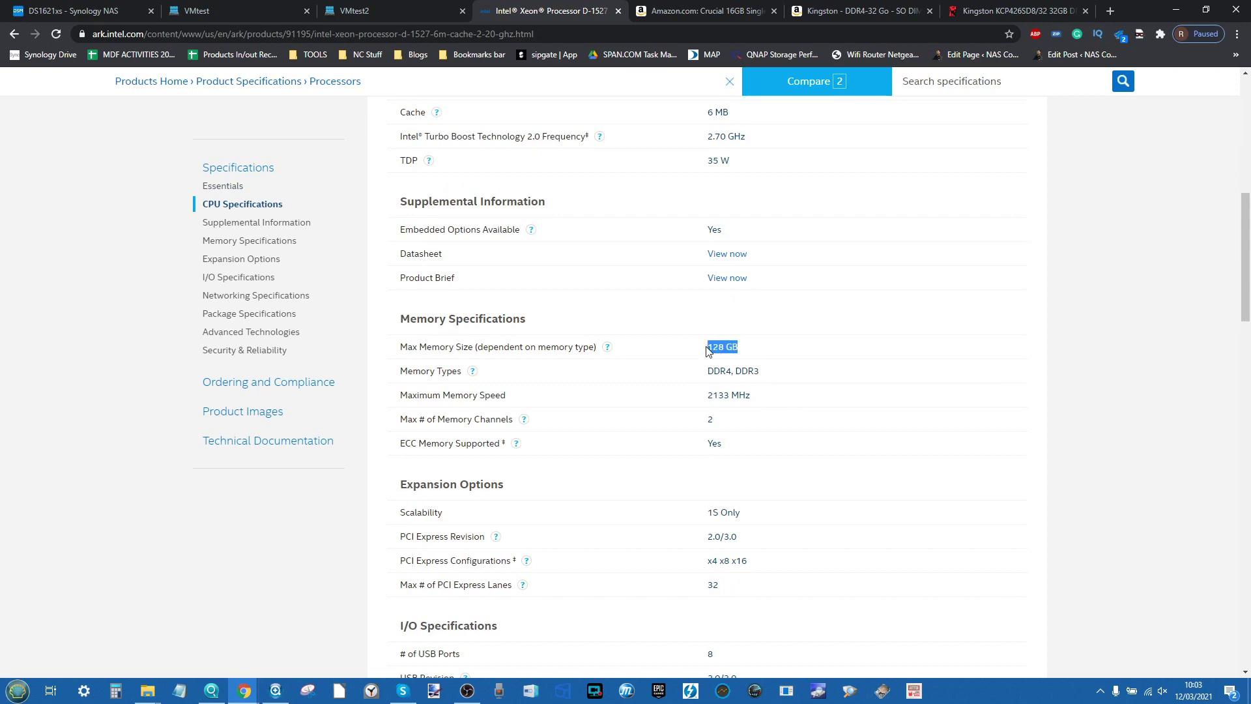
scroll(709, 352, up, 6)
scroll(709, 351, down, 3)
scroll(709, 351, down, 3)
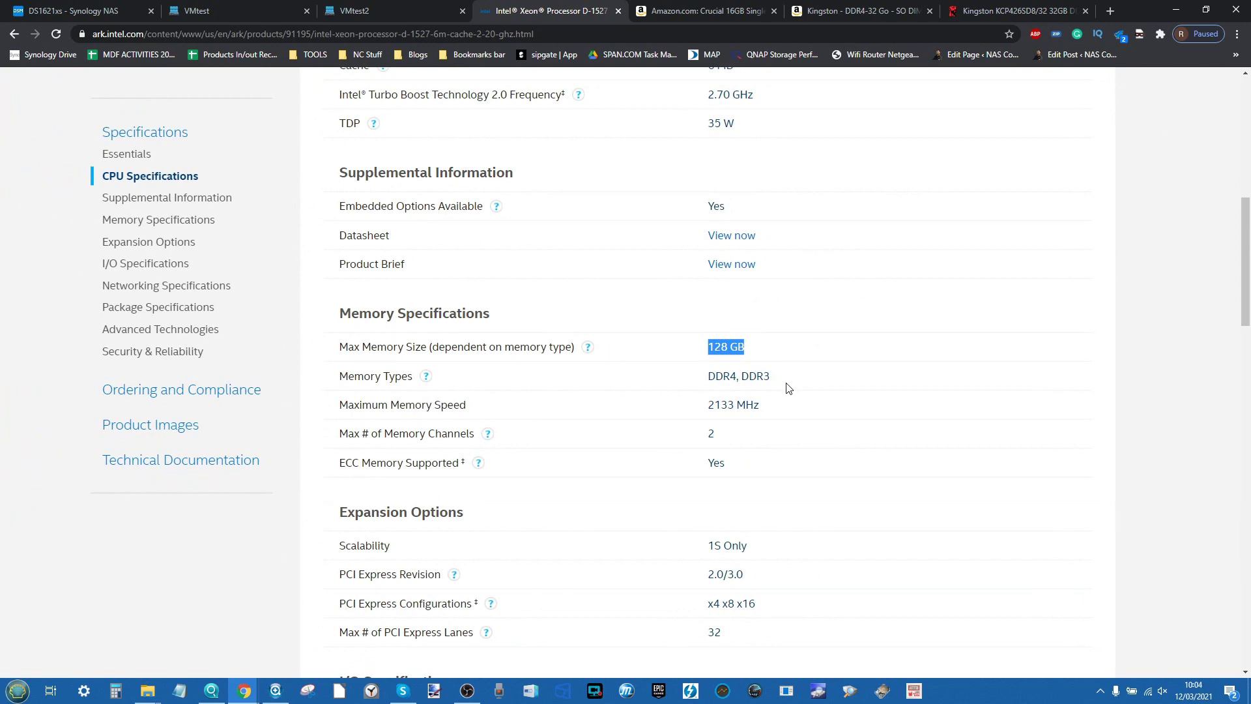
scroll(789, 388, down, 1)
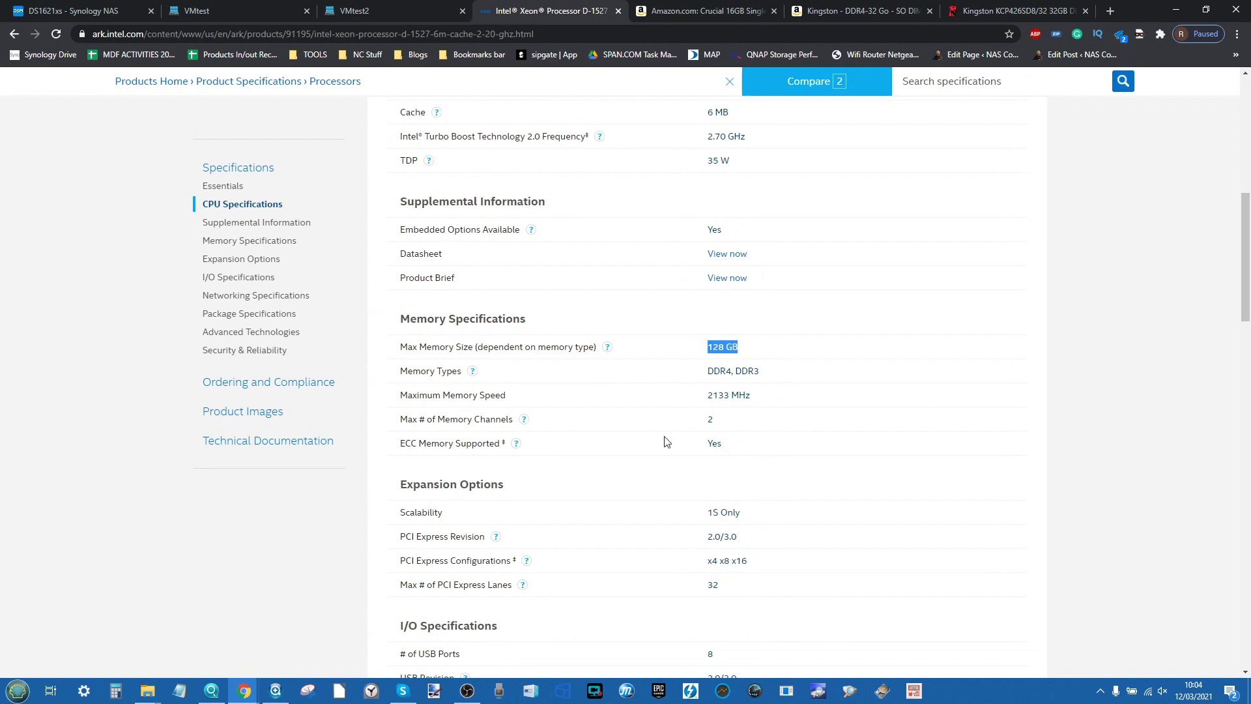
Review the essentials, CPU specifications and memory specifications of the Xeon D-1527 again
scroll(666, 442, up, 1)
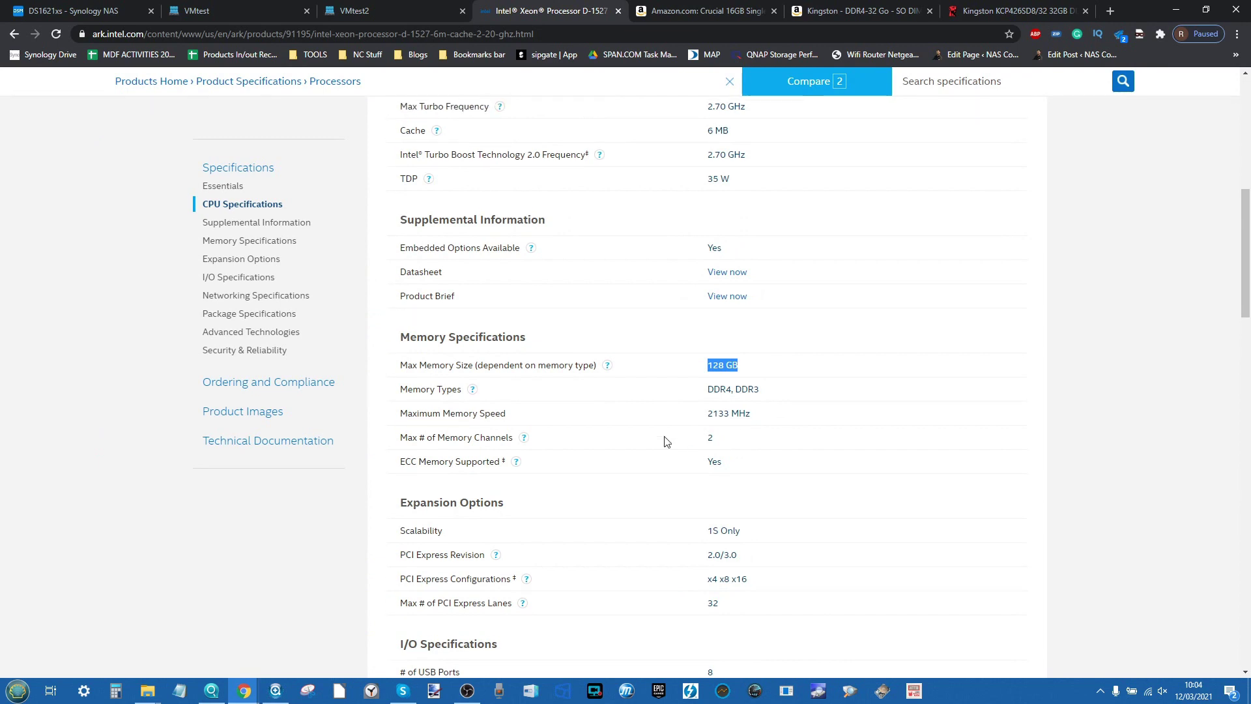
scroll(666, 442, up, 2)
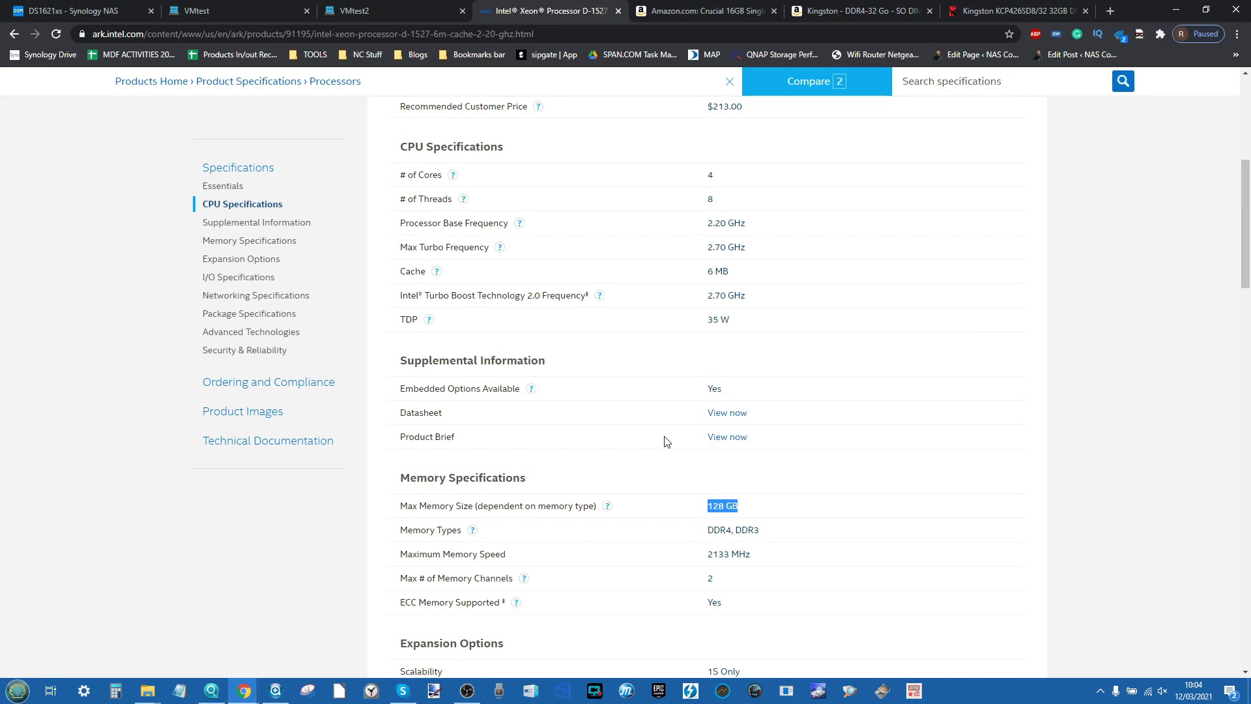
scroll(666, 442, up, 5)
scroll(666, 442, down, 2)
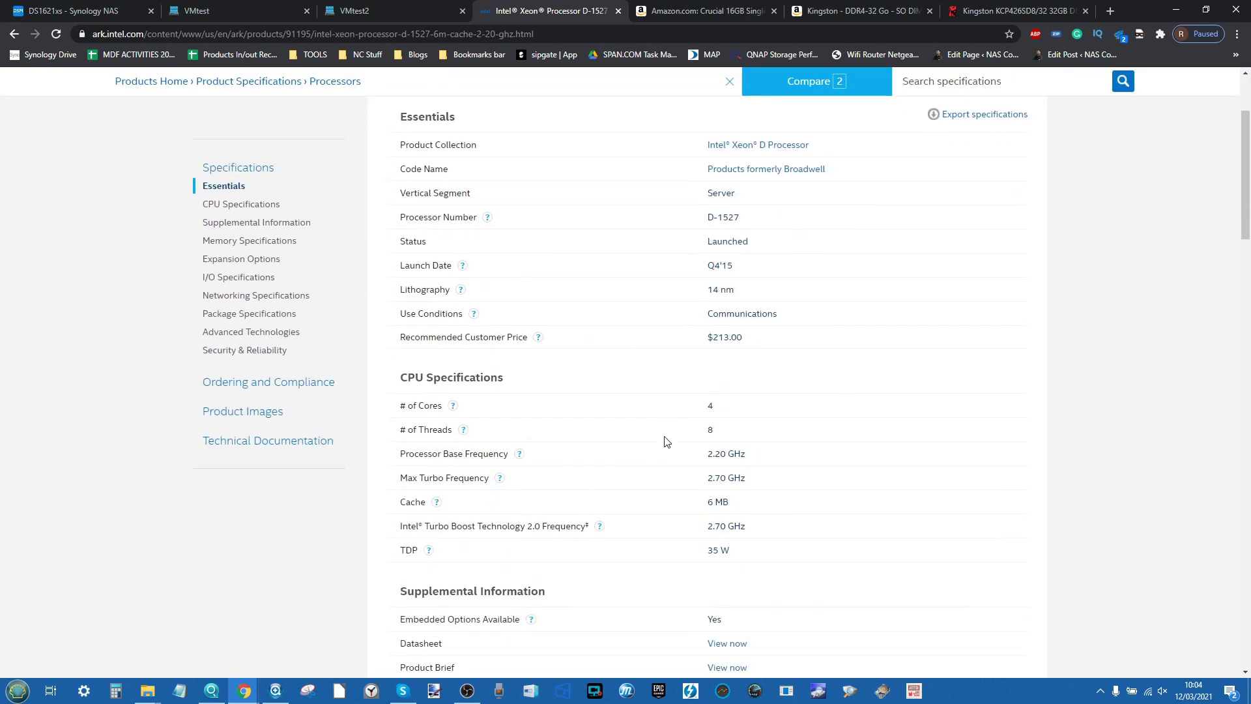
scroll(666, 442, down, 5)
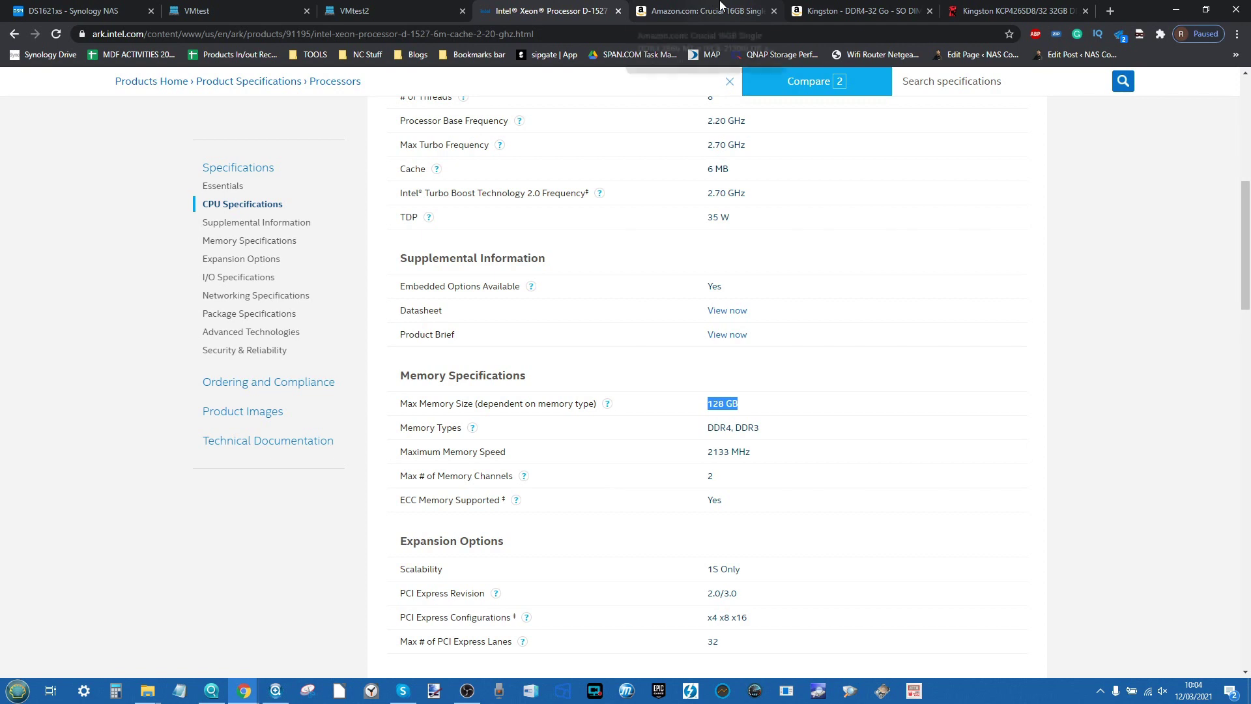
View the Amazon pages for the Crucial CT16G4SFD8266 and Kingston KCP426SD8/32 modules, plus the Kingston module's page at Kingston Memory Shop
click(721, 8)
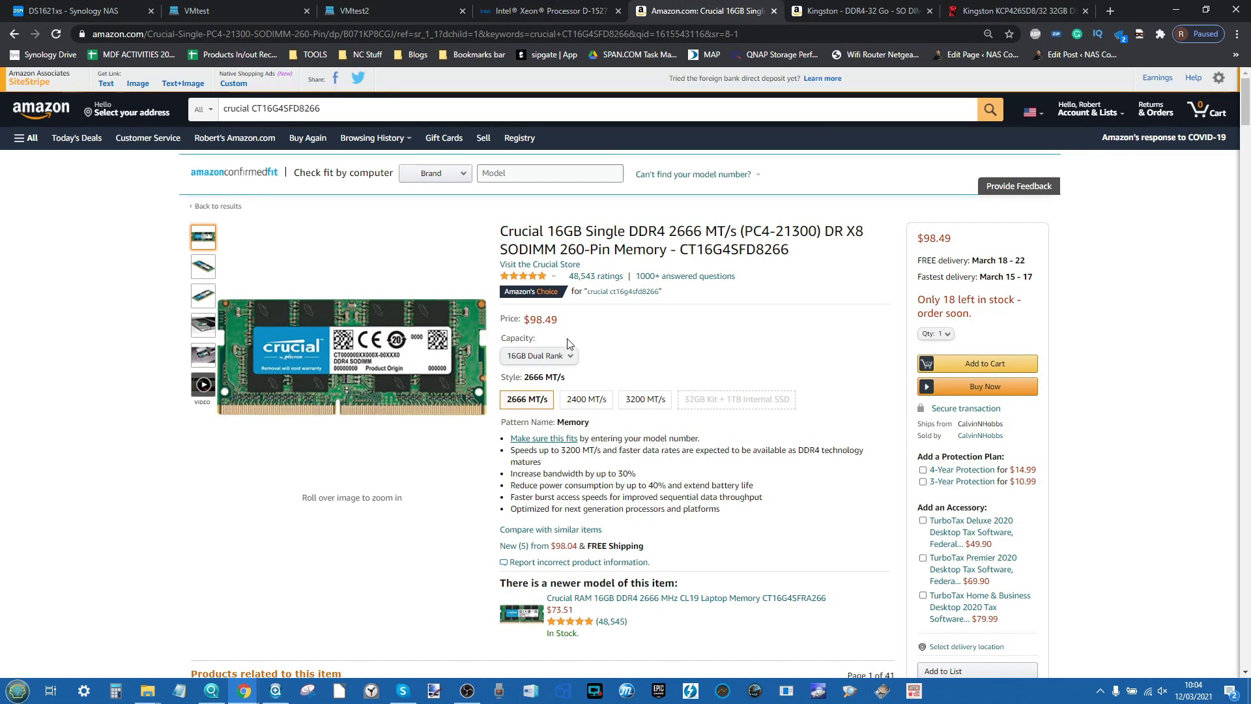
click(860, 11)
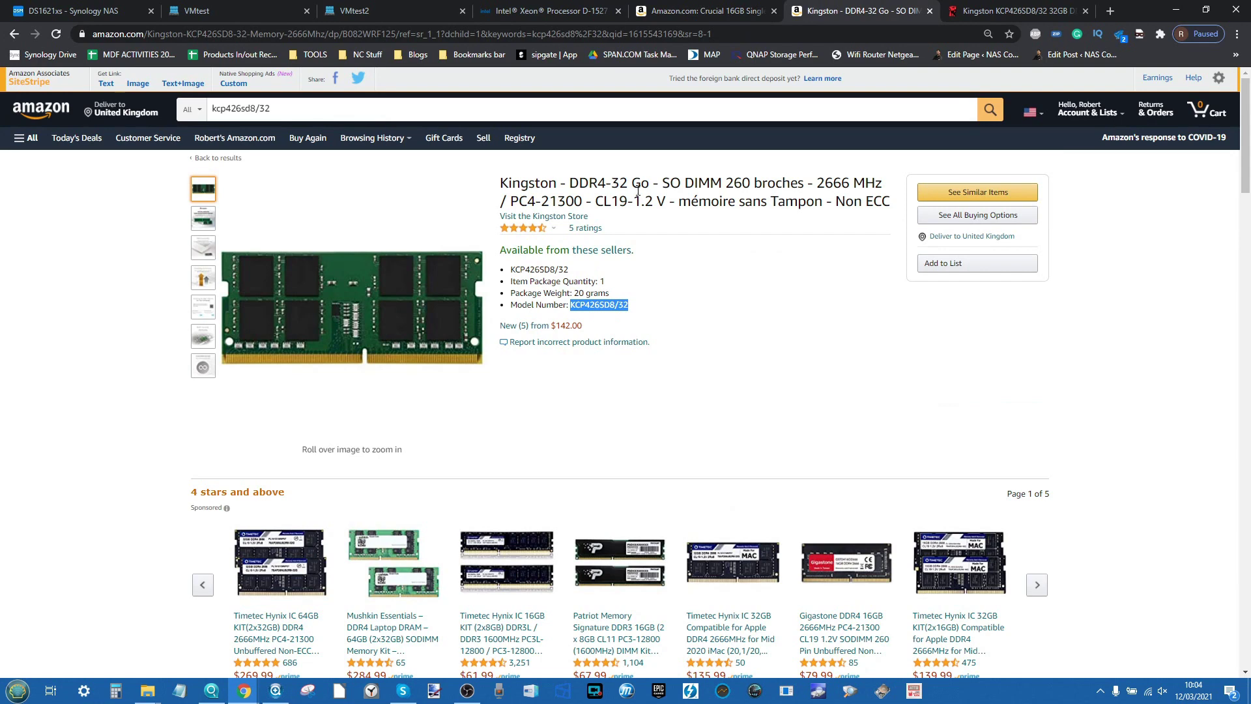
click(1022, 8)
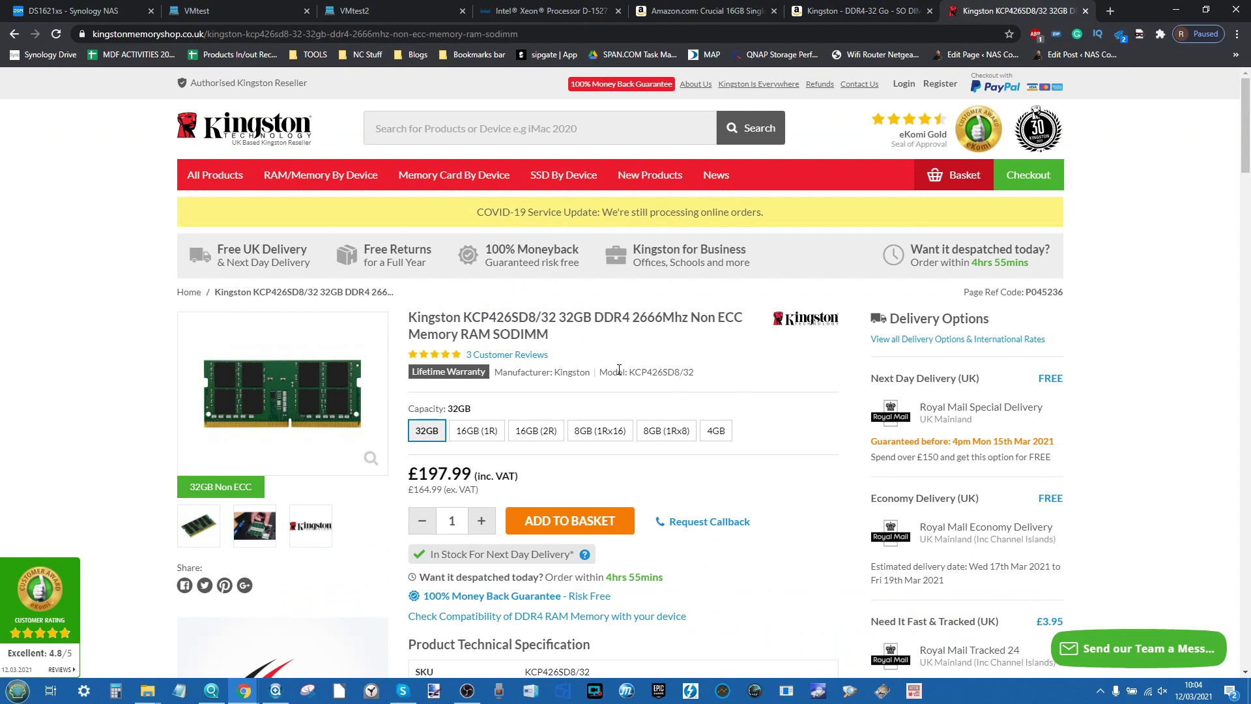
Examine the Kingston 32 GB module's technical specification, highlighting its Dual Rank entry and 2666 speed
scroll(544, 397, down, 15)
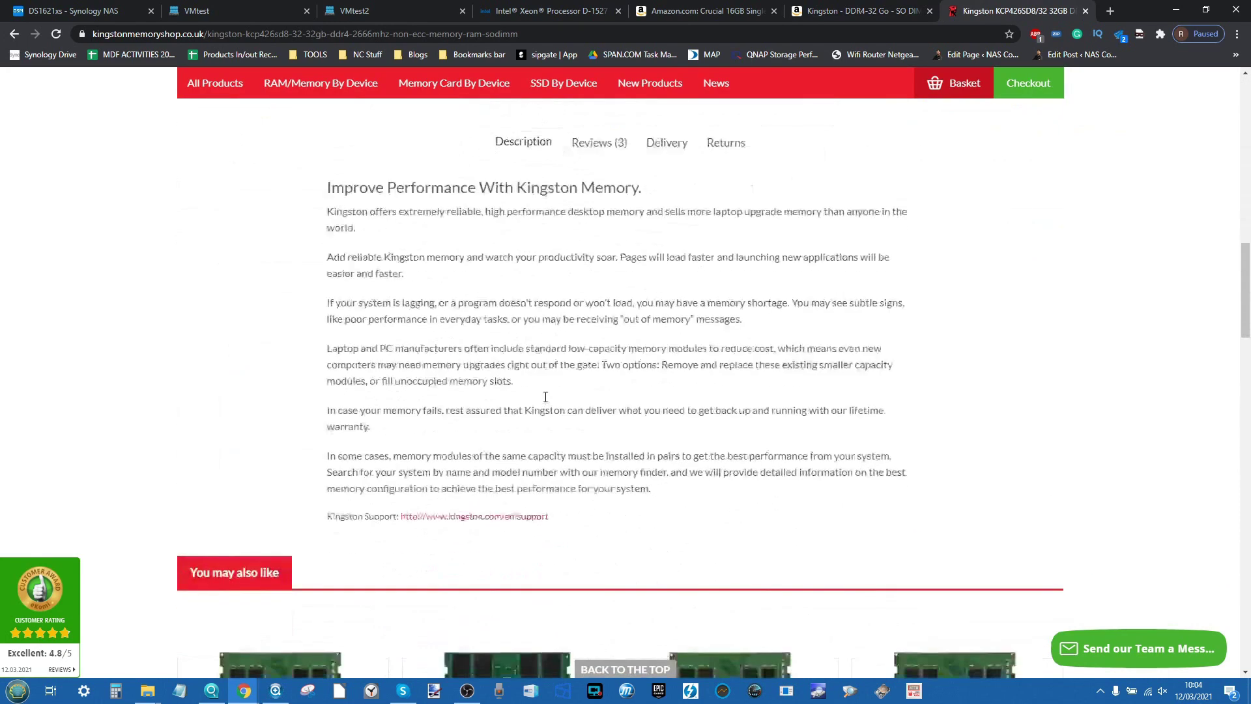
scroll(545, 396, up, 7)
drag(545, 312, 581, 306)
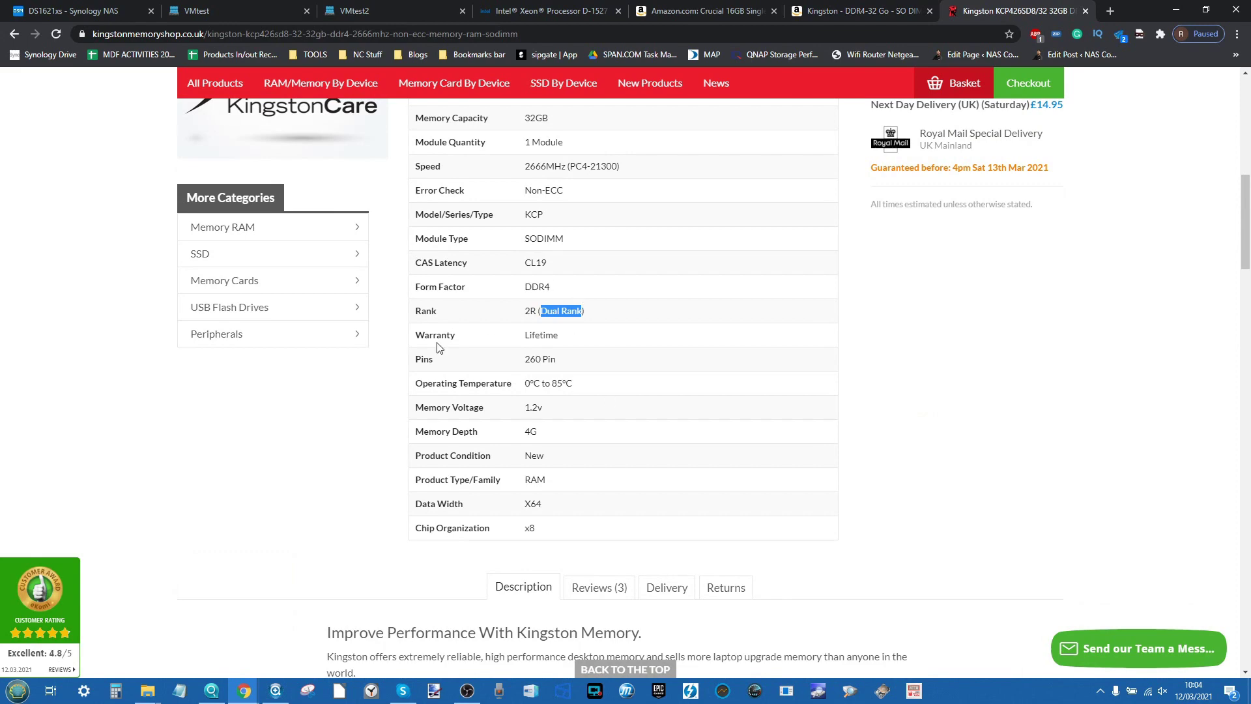
ctrl+scroll(498, 299, up, 5)
ctrl+scroll(499, 300, down, 2)
ctrl+scroll(499, 301, down, 3)
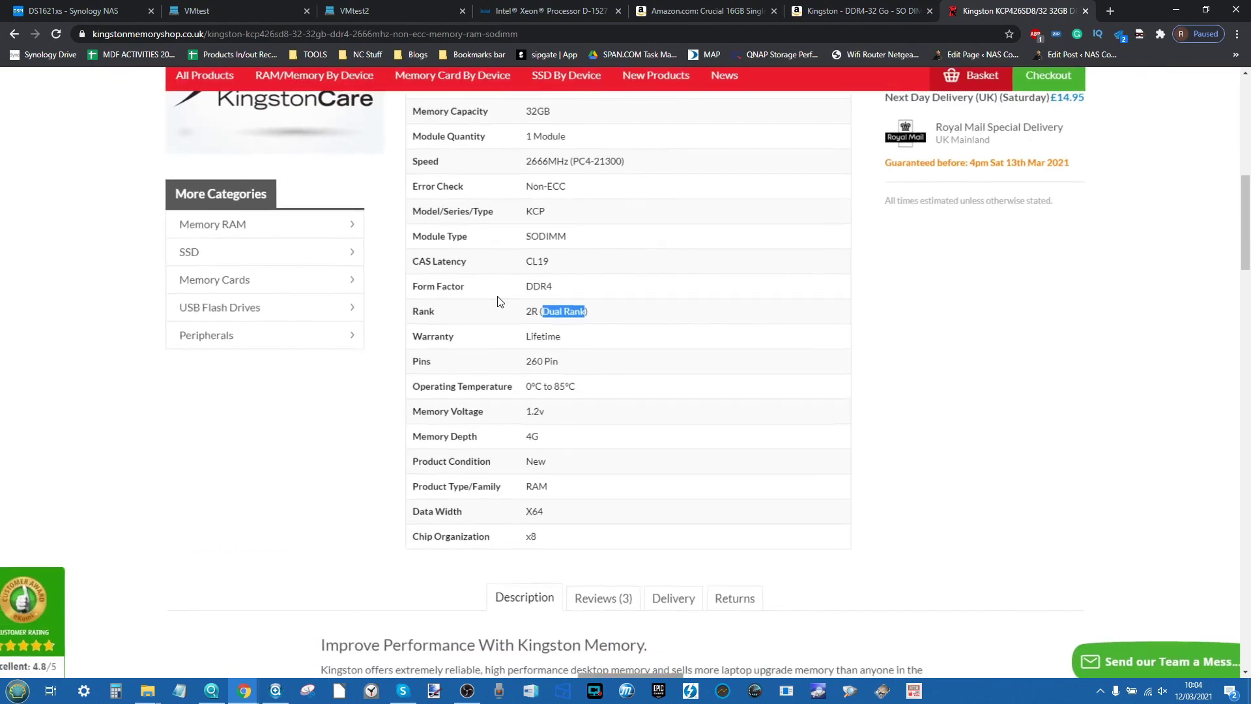
click(499, 301)
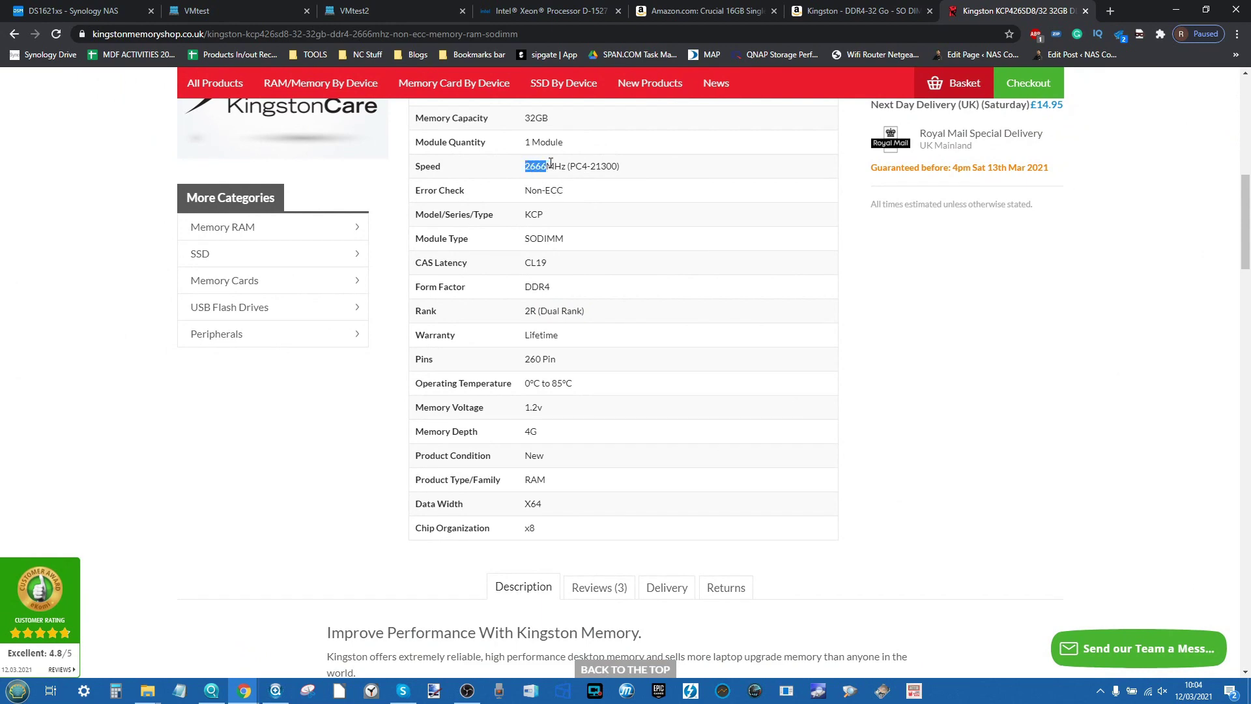
scroll(561, 166, up, 10)
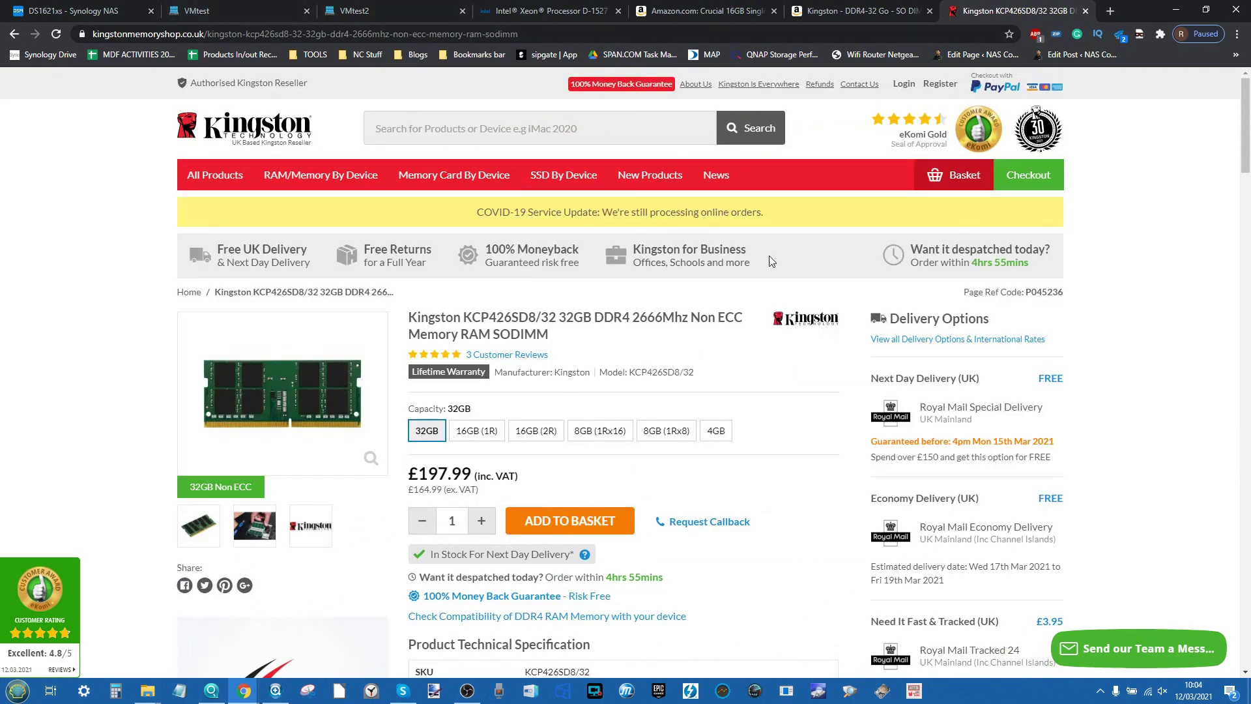
Sign in to Windows on the VMtest virtual machine with the account password
click(273, 10)
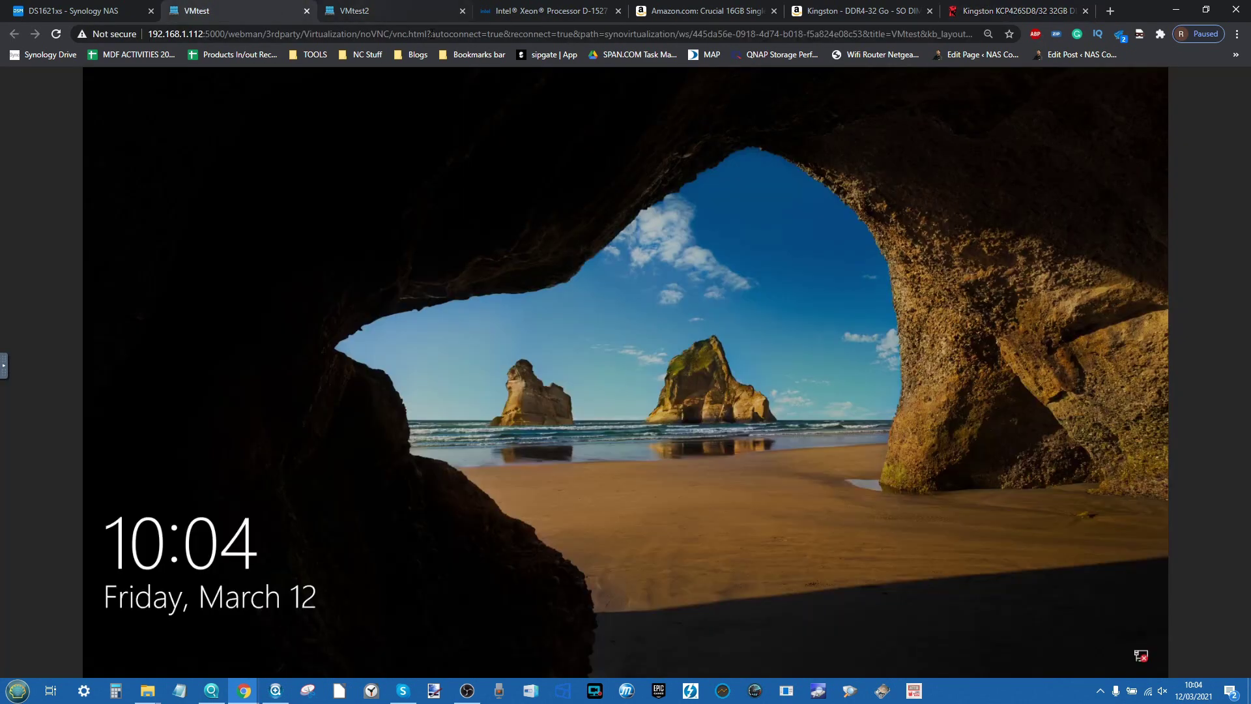
click(604, 377)
text(********)
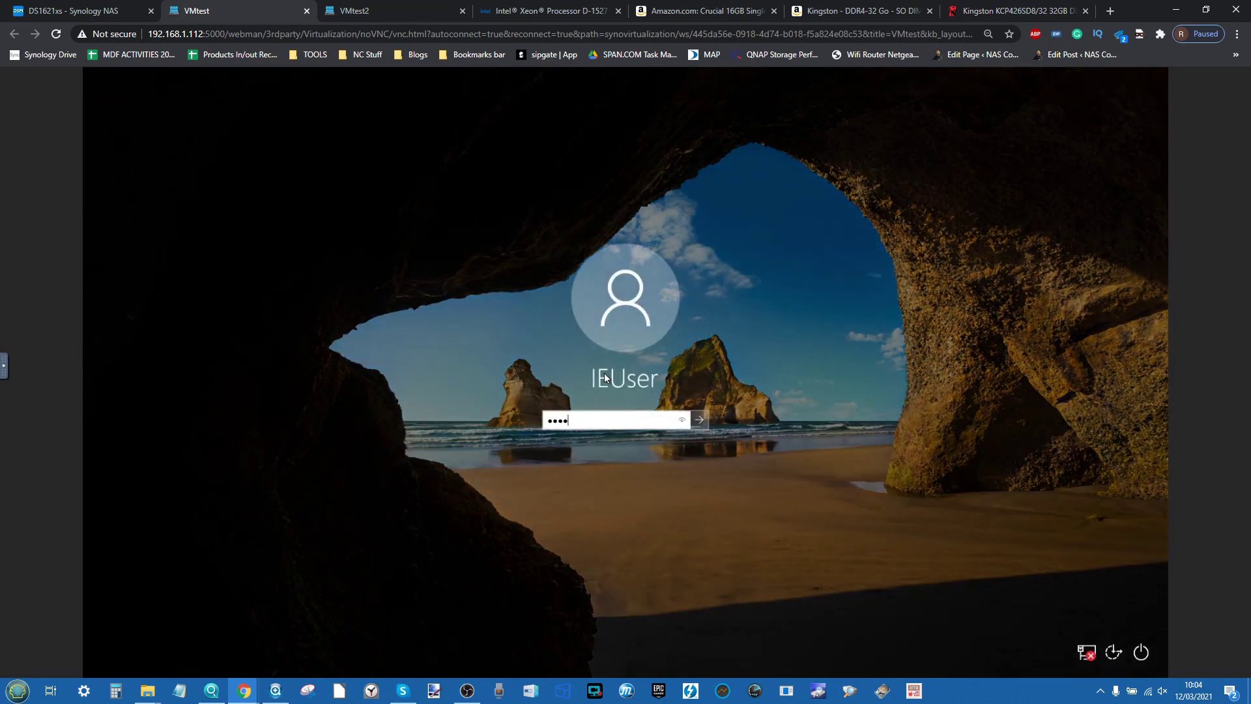
click(700, 422)
Sign in to Windows on the VMtest2 virtual machine with the account password
click(354, 10)
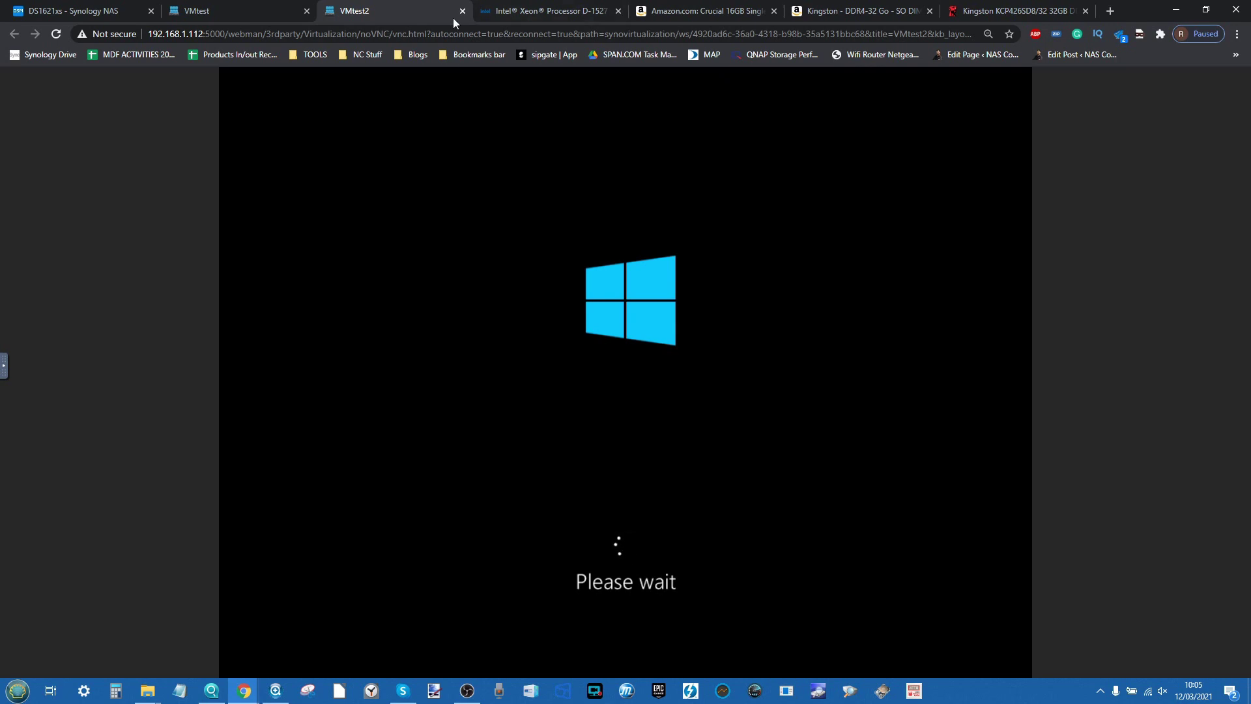
click(195, 11)
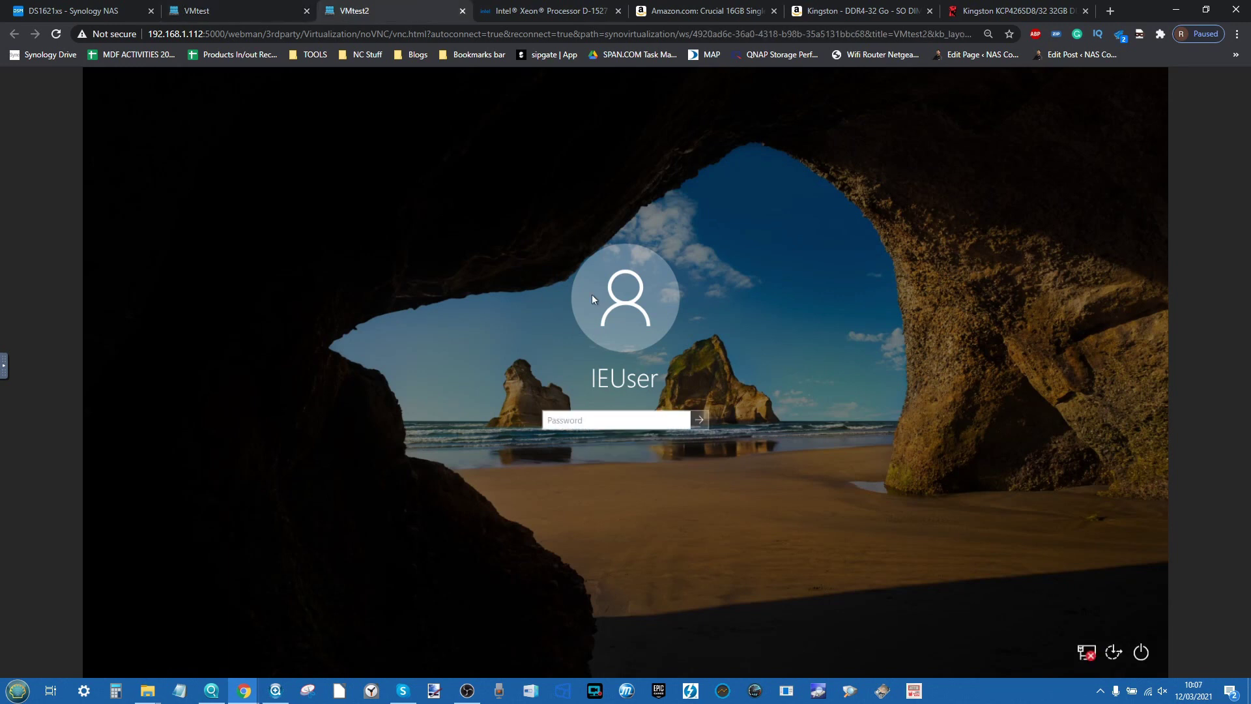
text(•••••••••)
key(Return)
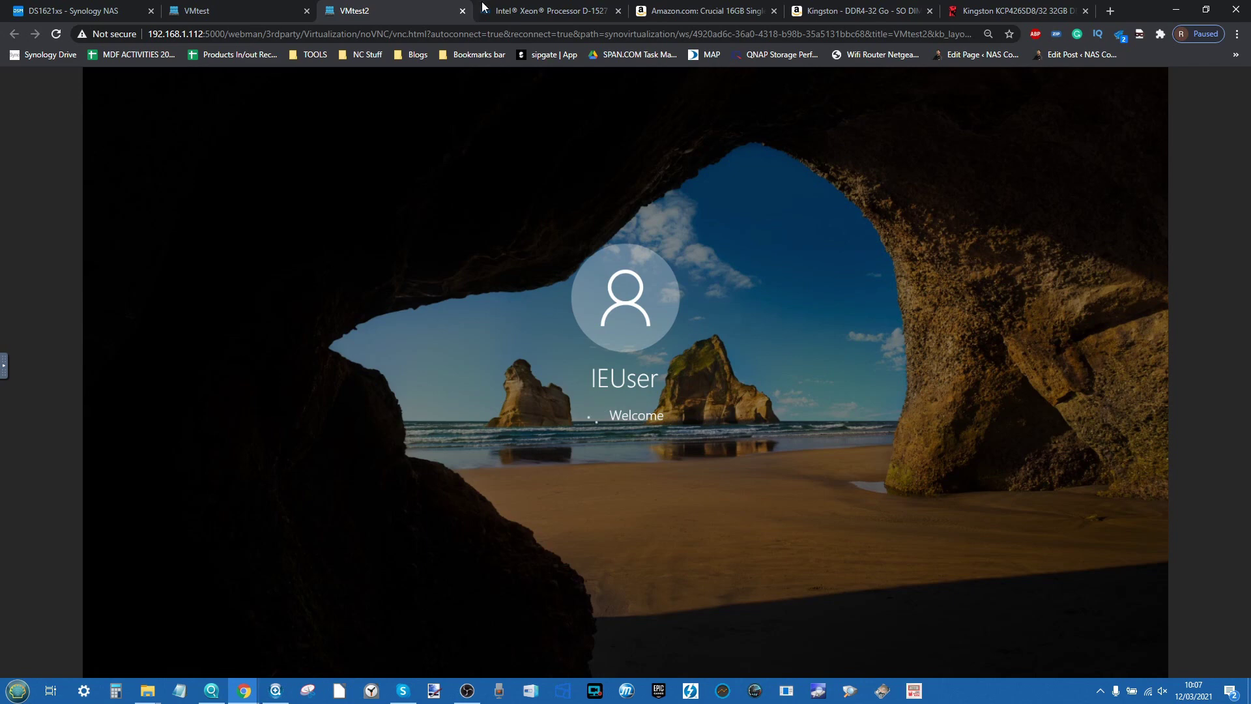
Close the CrystalDiskInfo window in VMtest and return to the VMtest2 console
click(288, 6)
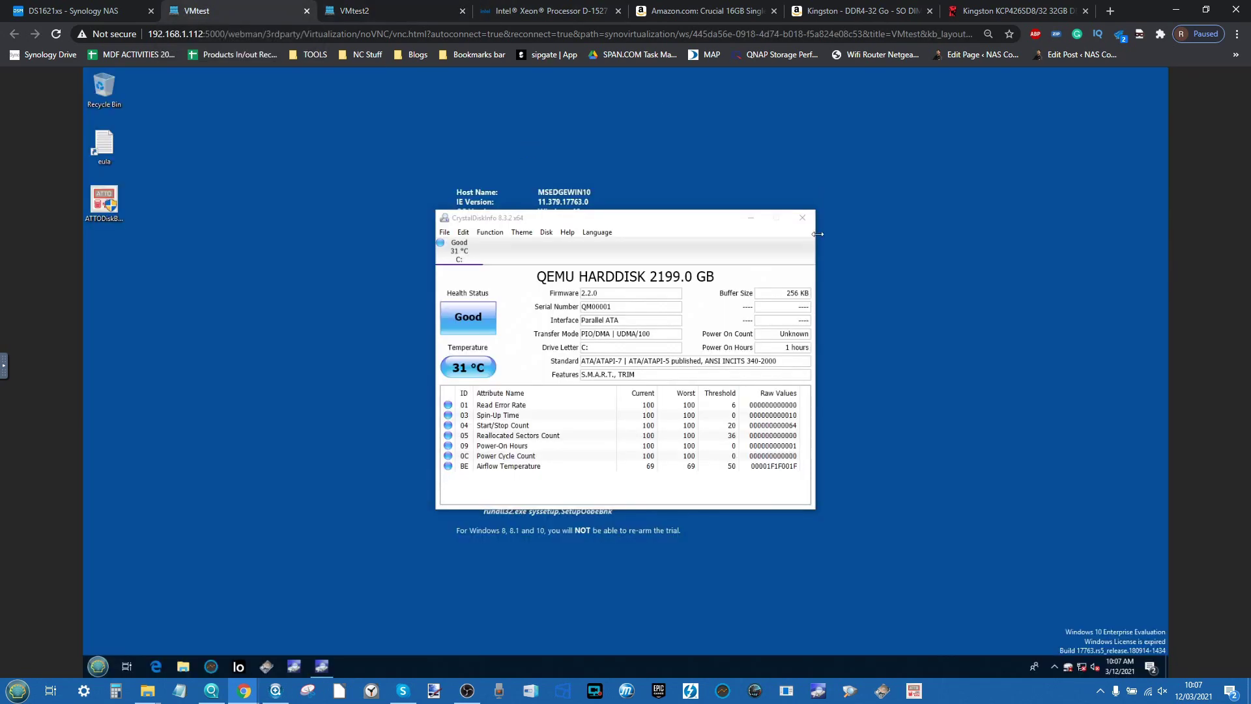
click(802, 217)
click(396, 3)
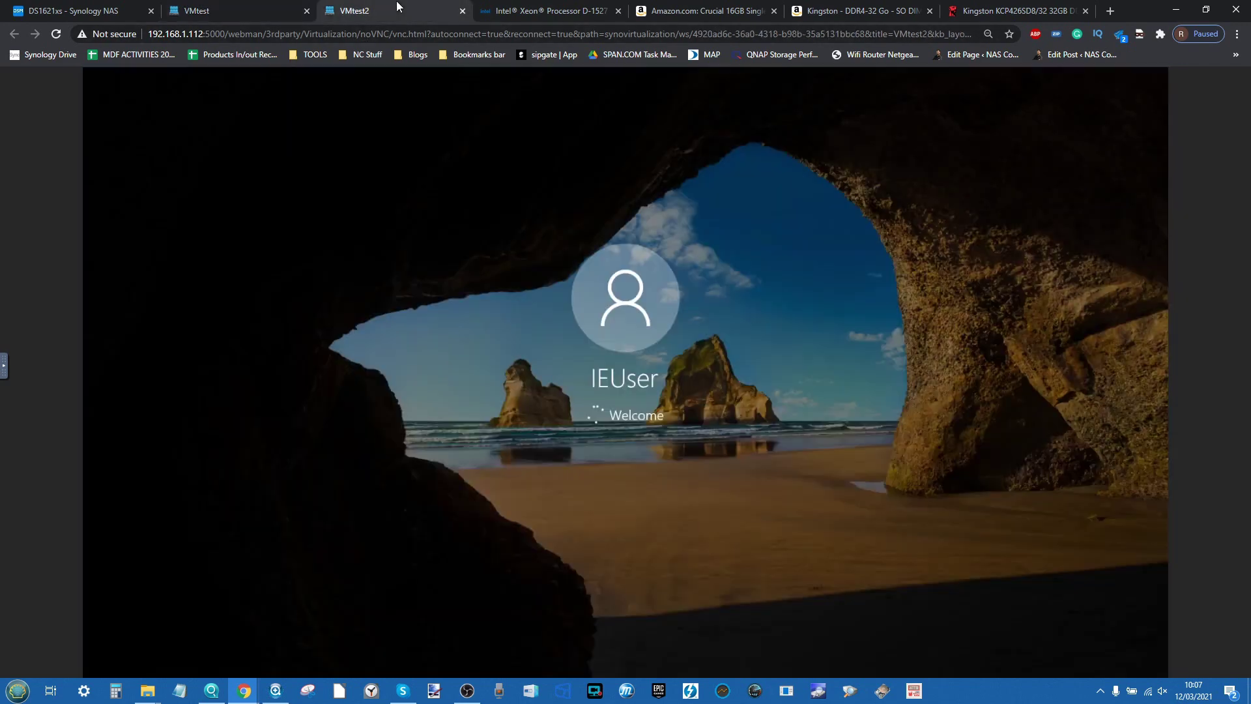